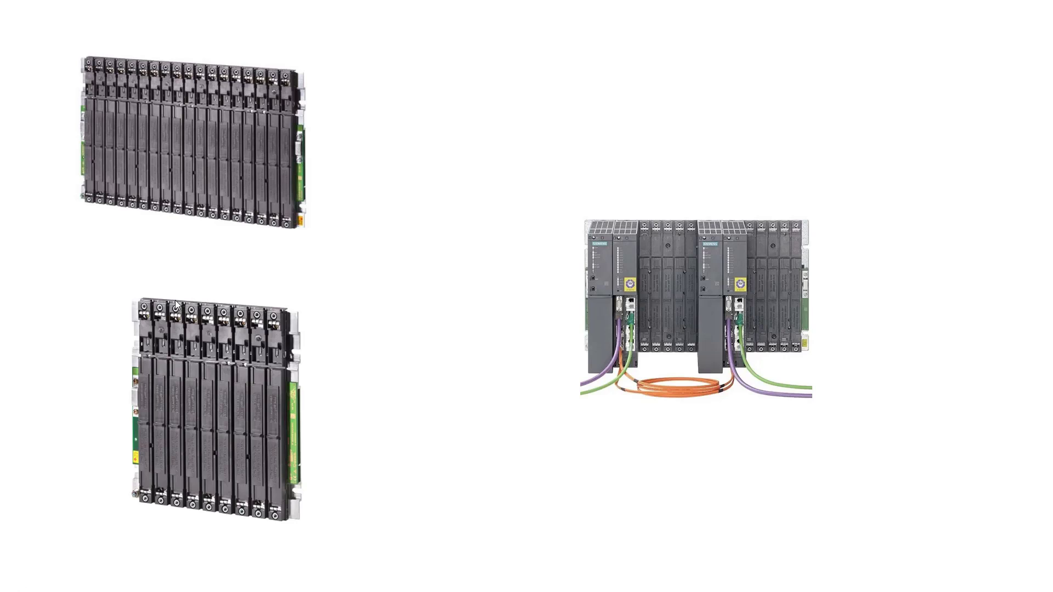
Step: Switch to HW Config and examine the CPU 410-5H's diagnostics, clock and protection properties, leaving its parameters unedited
{"action": "key", "text": "alt+Tab"}
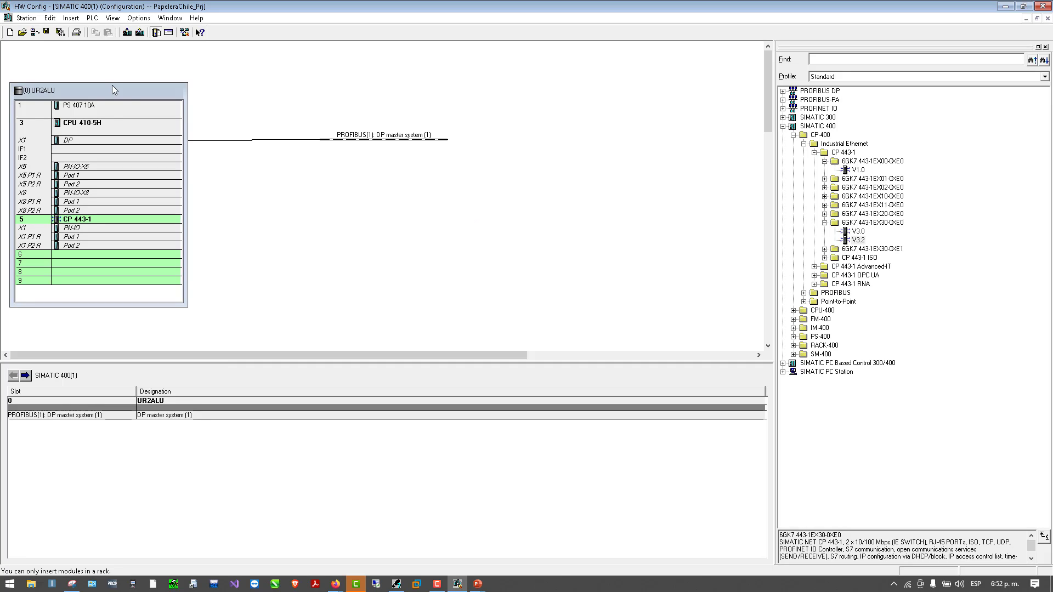
{"action": "double_click", "coordinate": [114, 128]}
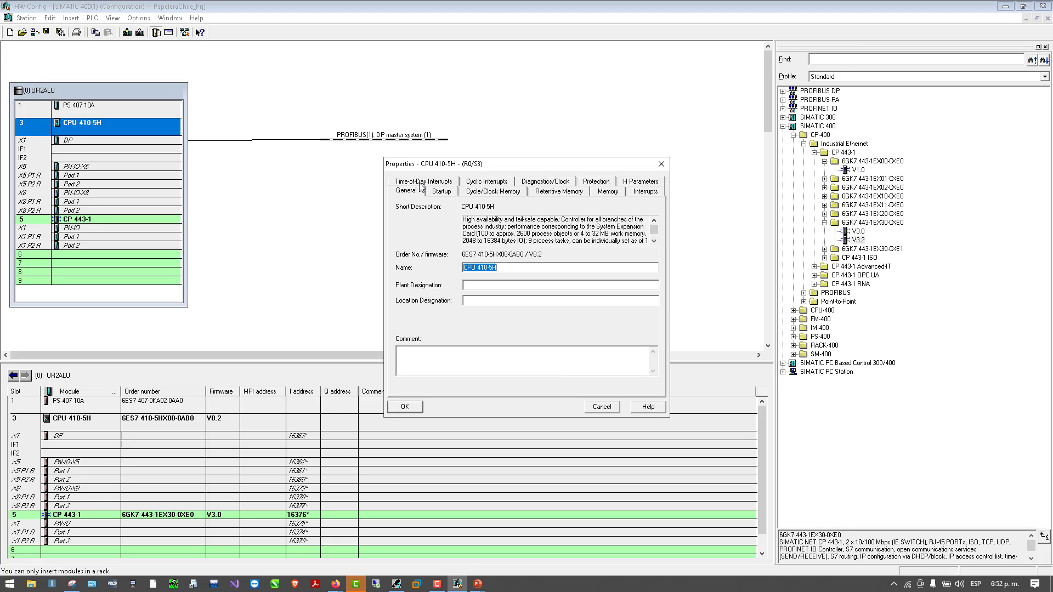
{"action": "left_click", "coordinate": [548, 183]}
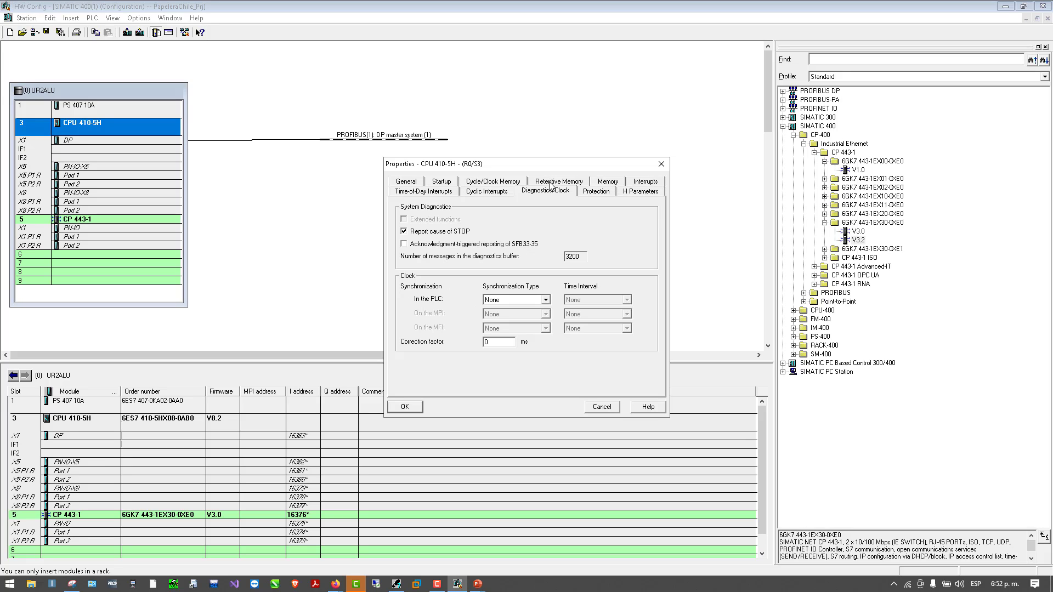
{"action": "left_click", "coordinate": [612, 195]}
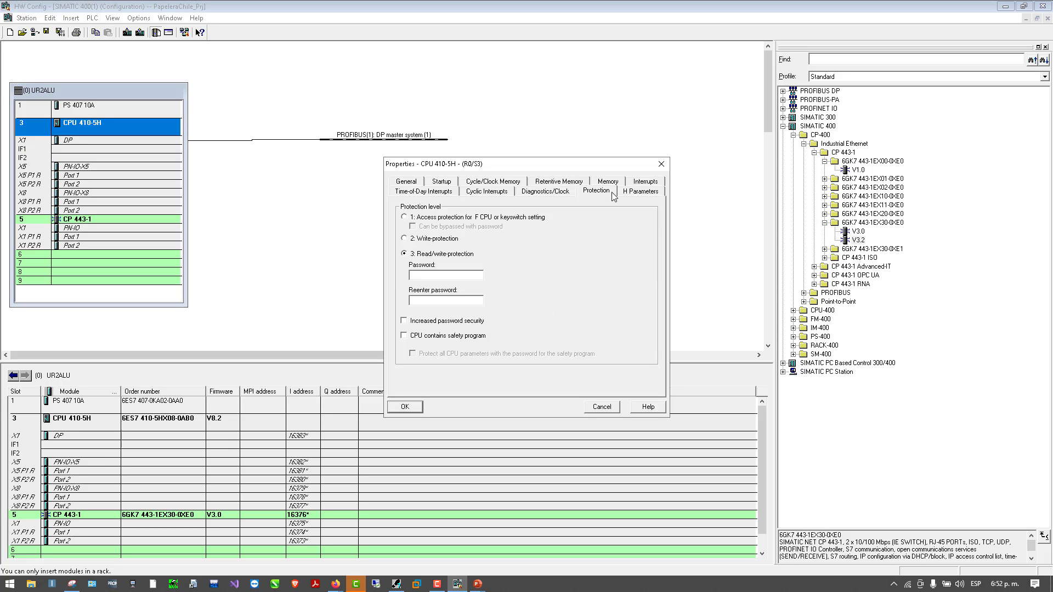
{"action": "left_click", "coordinate": [611, 191]}
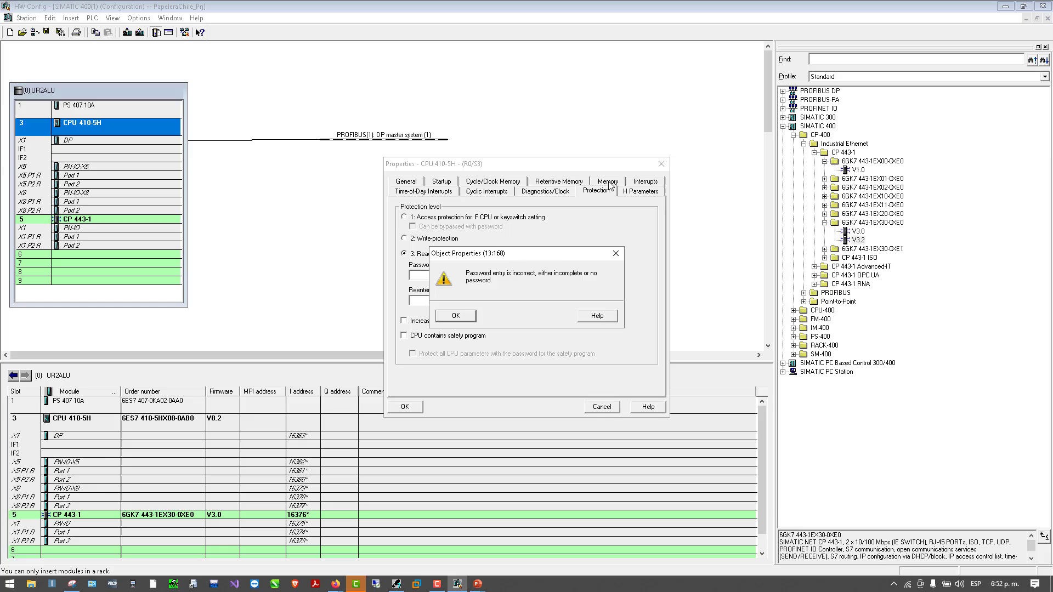
{"action": "left_click", "coordinate": [473, 315]}
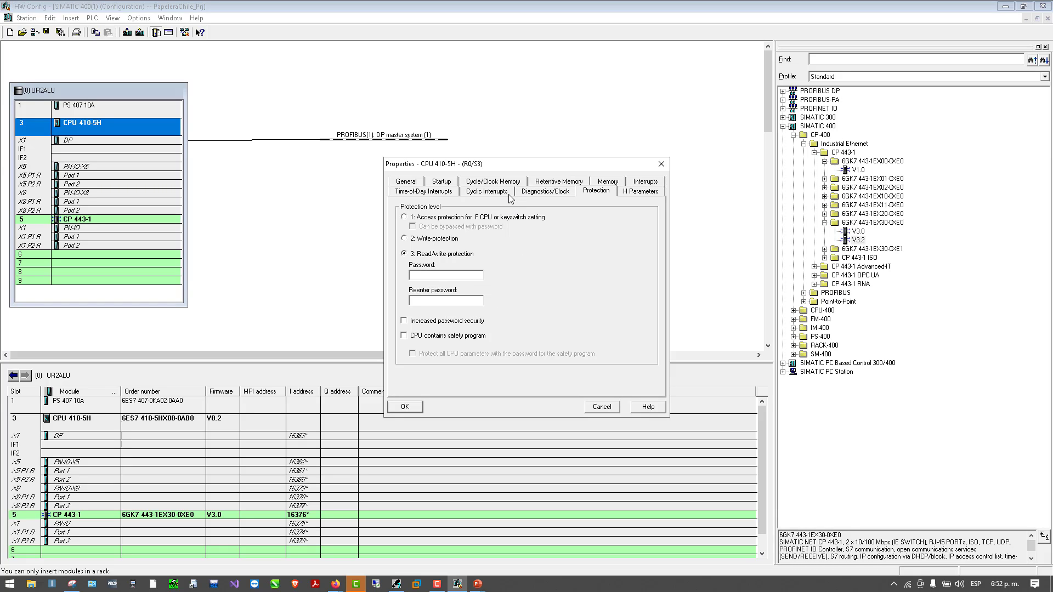
{"action": "left_click", "coordinate": [428, 192]}
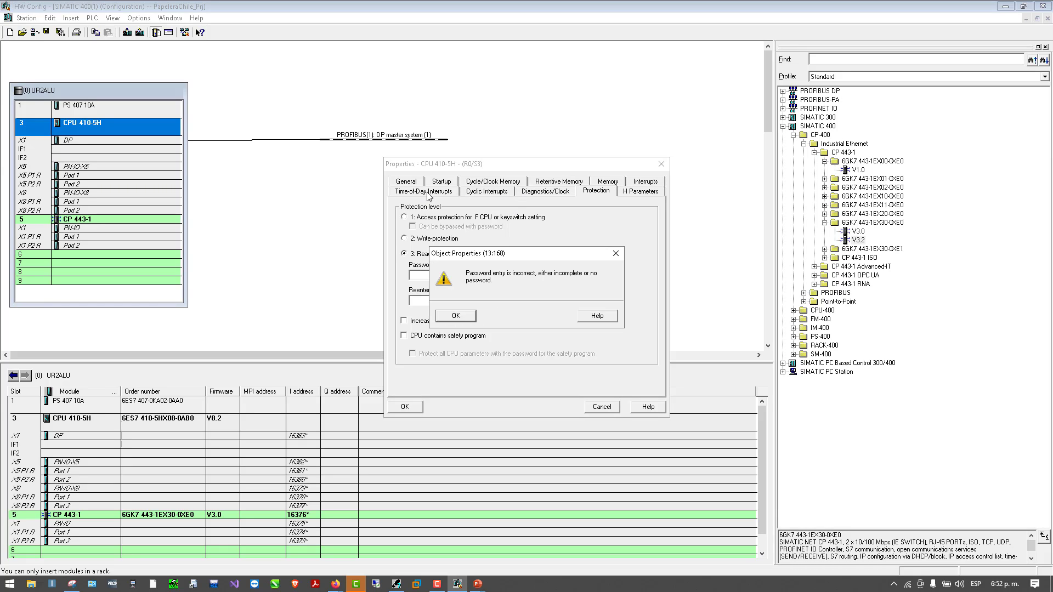
{"action": "left_click", "coordinate": [455, 316]}
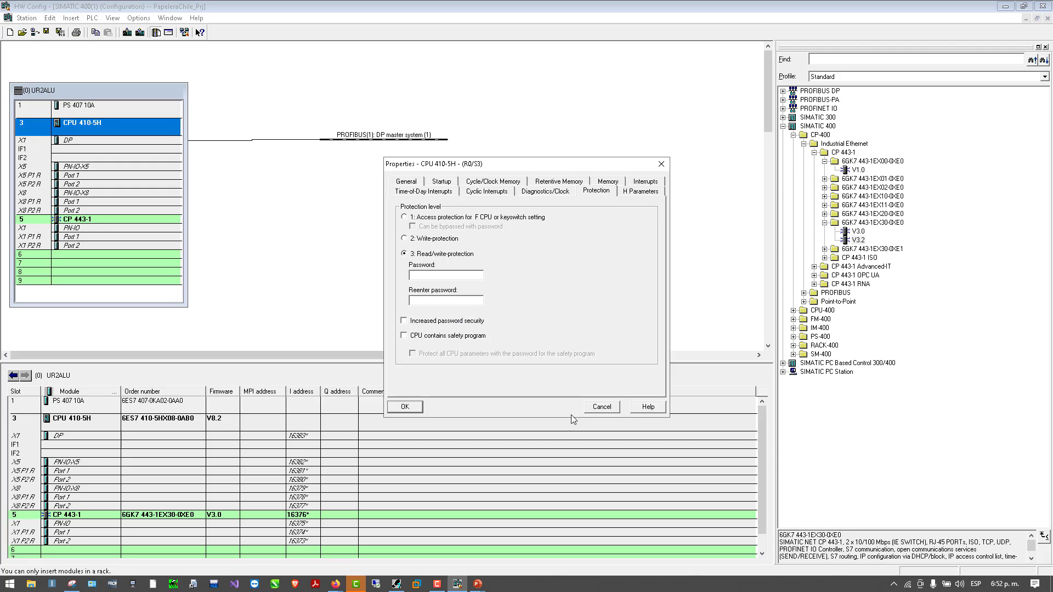
{"action": "left_click", "coordinate": [618, 409]}
{"action": "double_click", "coordinate": [117, 124]}
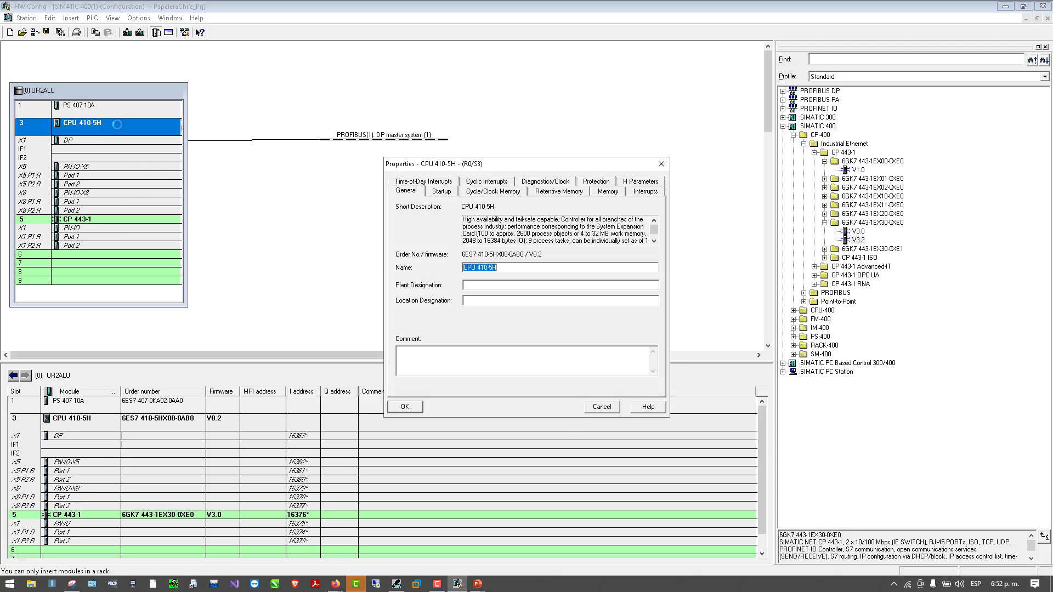
{"action": "left_click", "coordinate": [662, 164]}
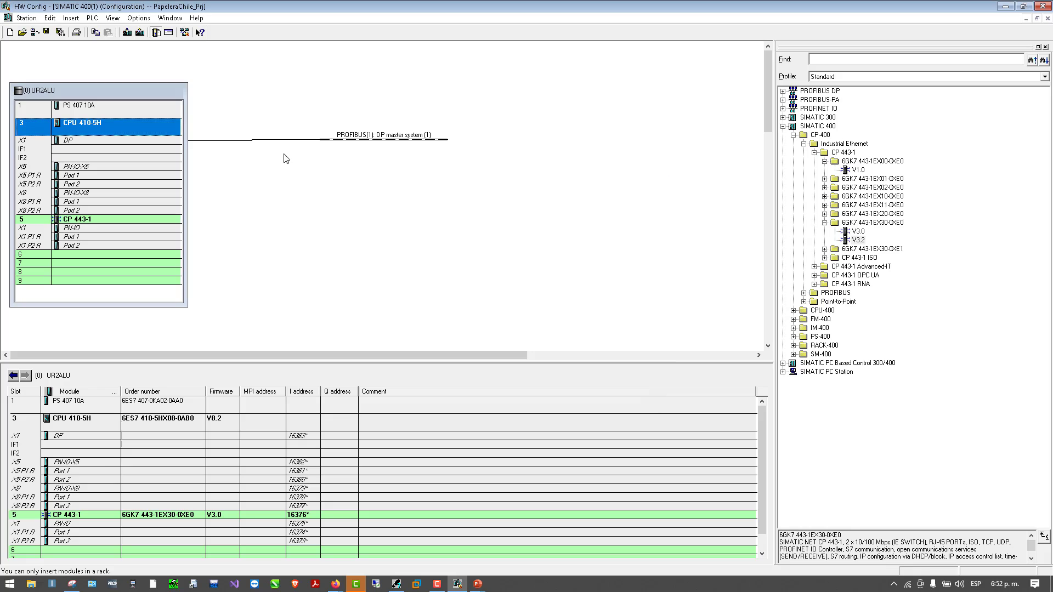
Step: Examine the properties of X5 Port 1 and the Ethernet address parameters of the PN-IO-X5 interface
{"action": "double_click", "coordinate": [81, 176]}
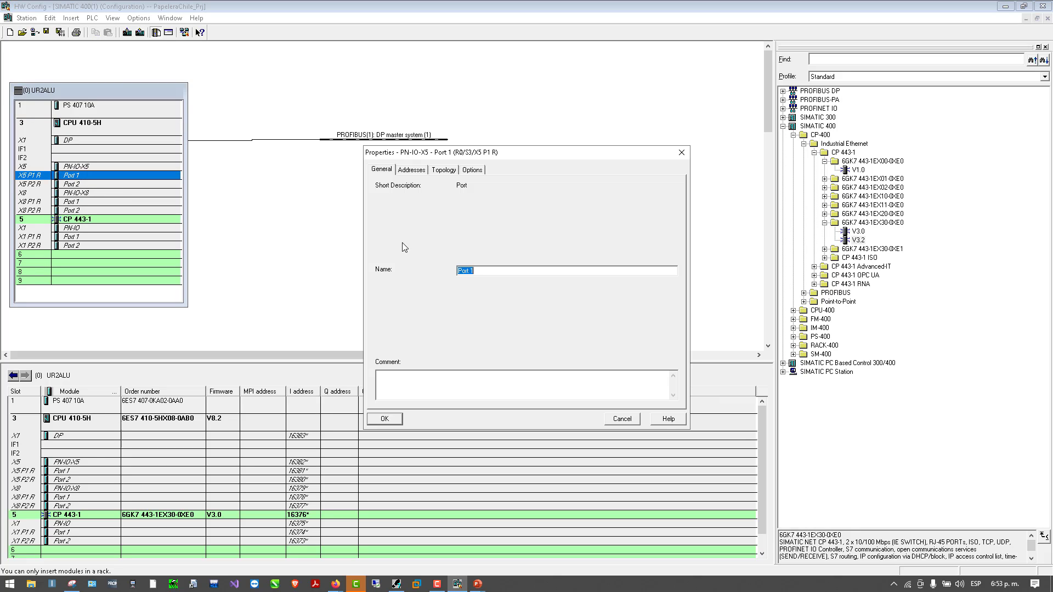
{"action": "left_click", "coordinate": [408, 170]}
{"action": "key", "text": "Escape"}
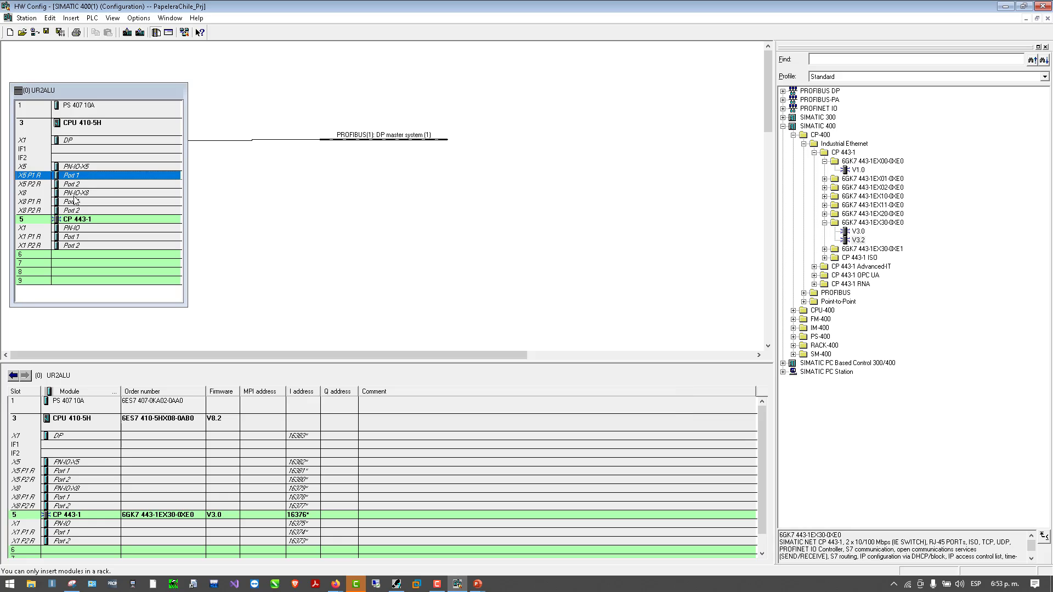
{"action": "double_click", "coordinate": [96, 166]}
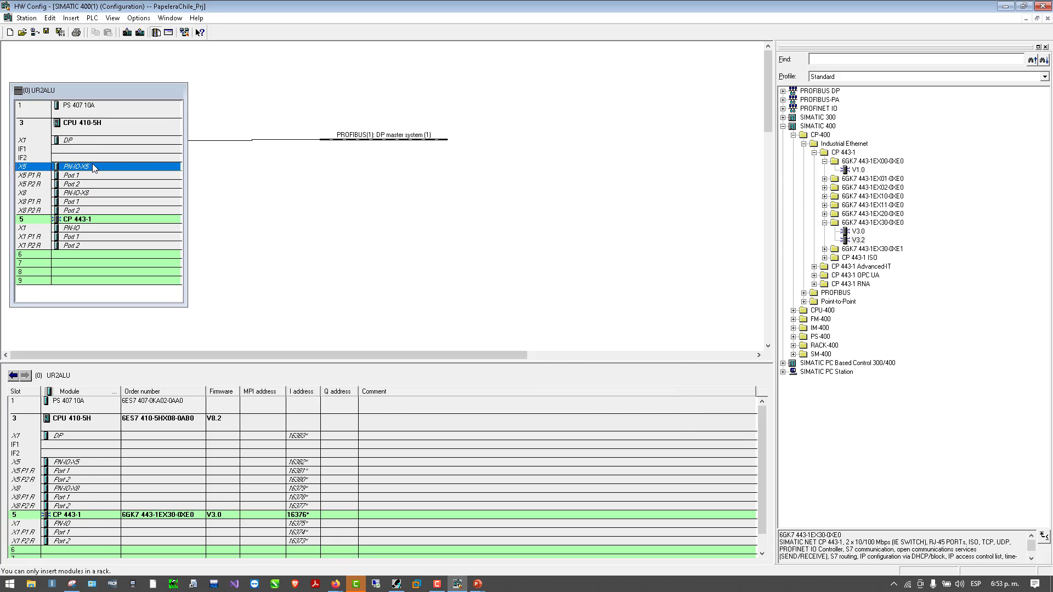
{"action": "left_click", "coordinate": [489, 314]}
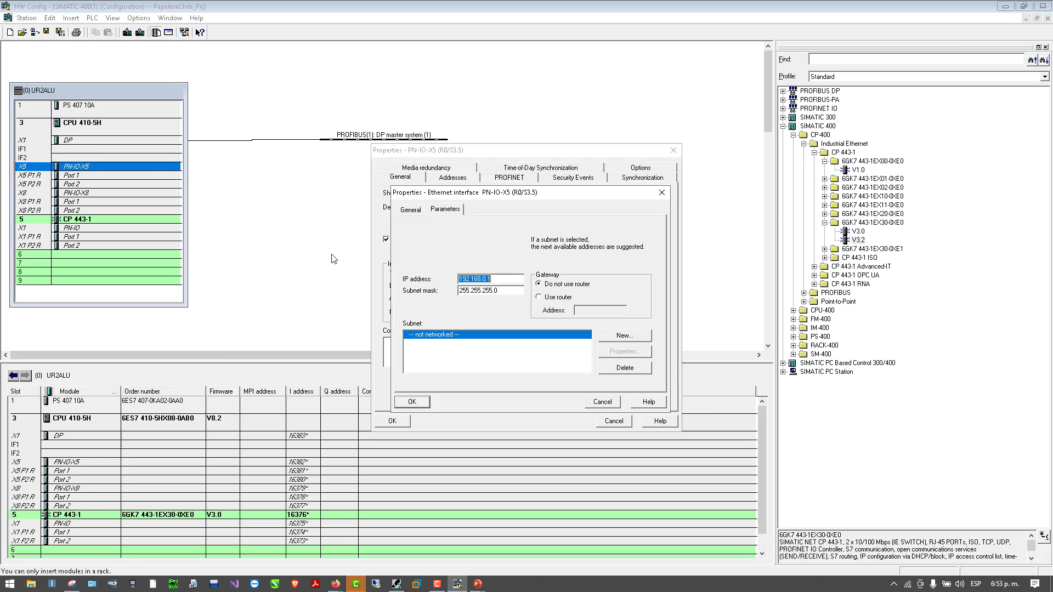
{"action": "left_click_drag", "start_coordinate": [442, 190], "coordinate": [513, 232]}
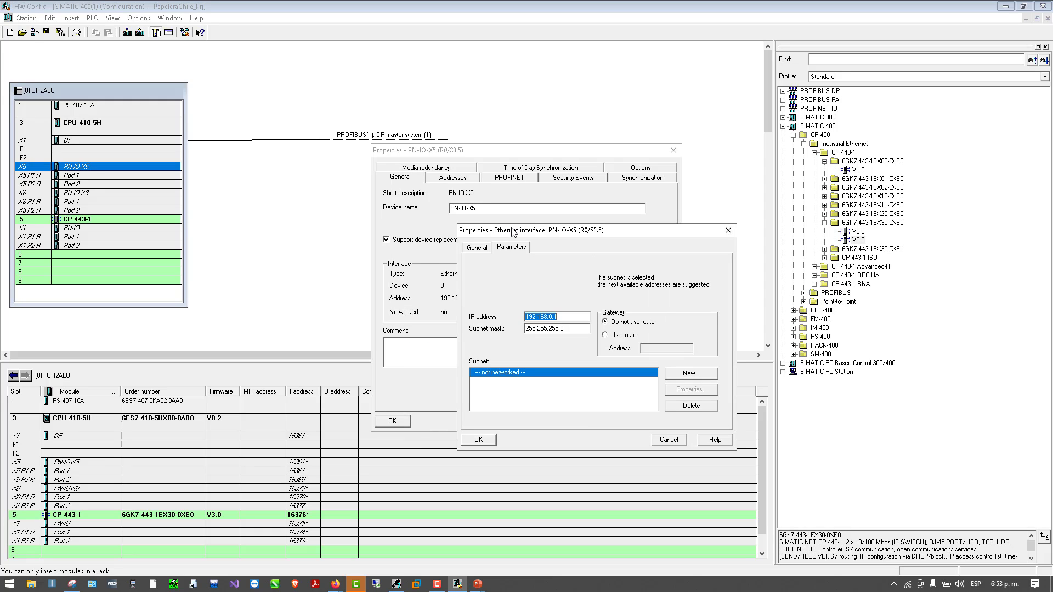
{"action": "key", "text": "Escape"}
{"action": "key", "text": "Escape"}
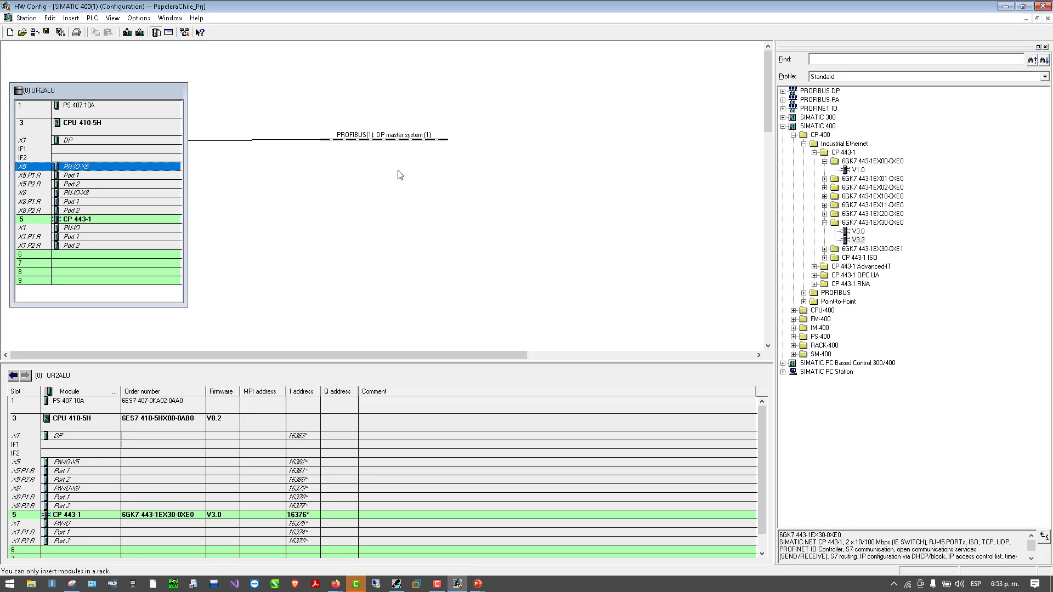
{"action": "left_click", "coordinate": [108, 135]}
{"action": "left_click", "coordinate": [107, 141]}
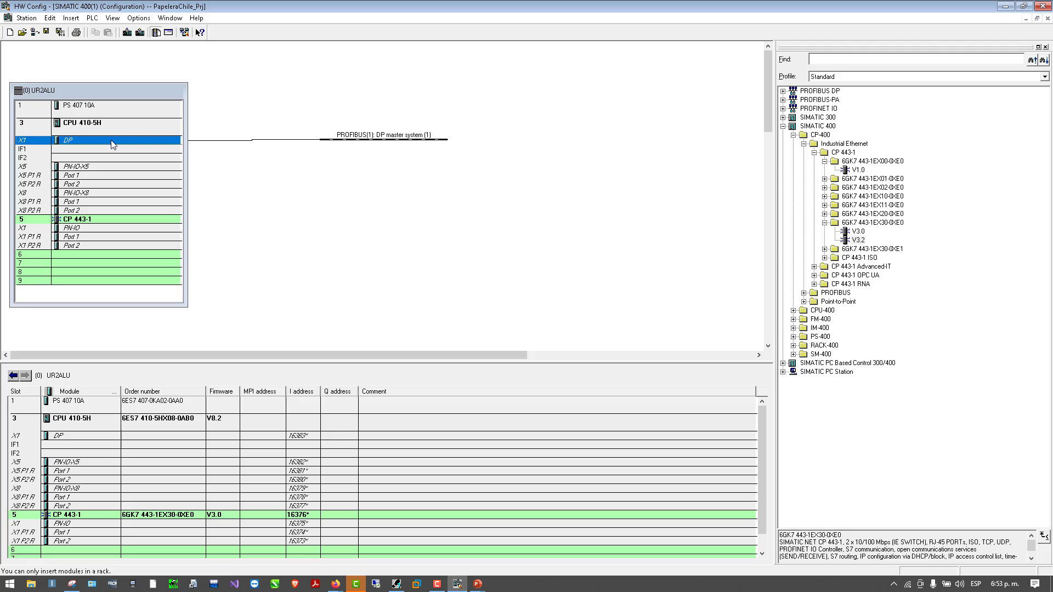
{"action": "right_click", "coordinate": [131, 141]}
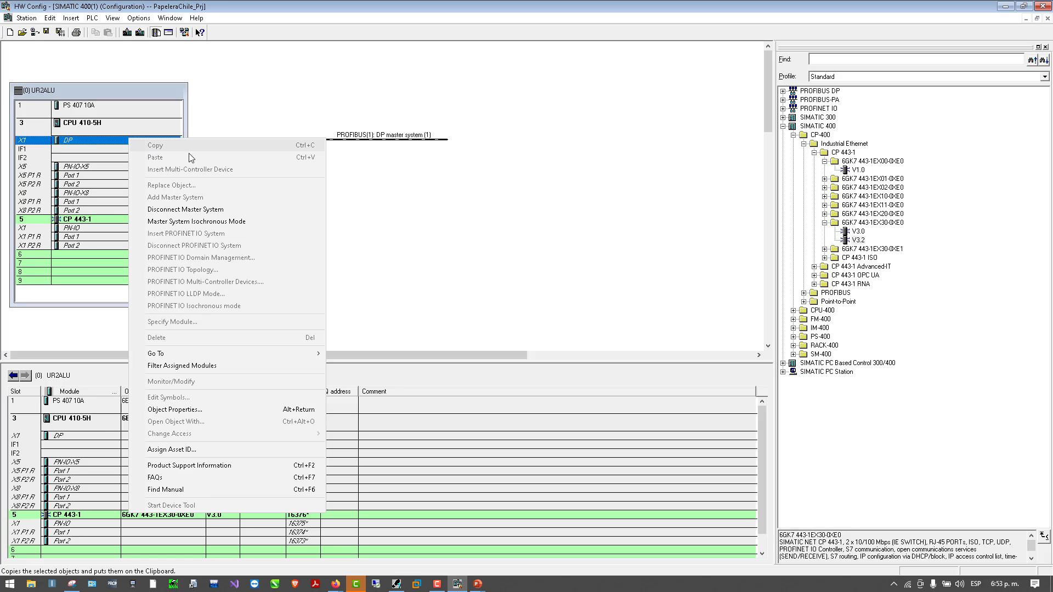
{"action": "left_click", "coordinate": [329, 192]}
Step: Insert a SIMOVERT MASTERDRIVES CB1 slave on the PROFIBUS(1) DP master system with address 1
{"action": "left_click", "coordinate": [348, 139]}
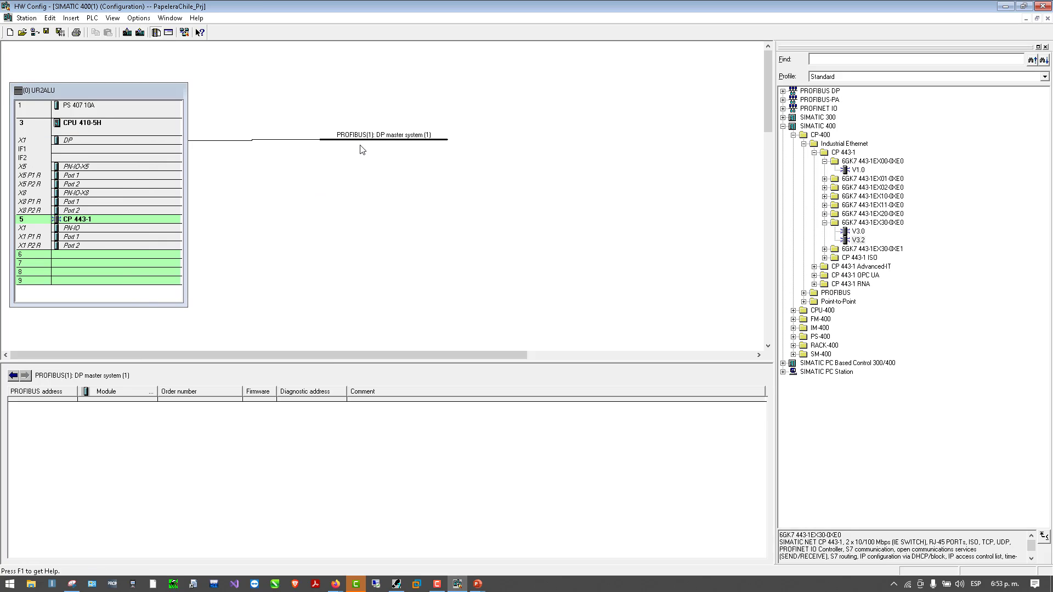
{"action": "left_click", "coordinate": [783, 91]}
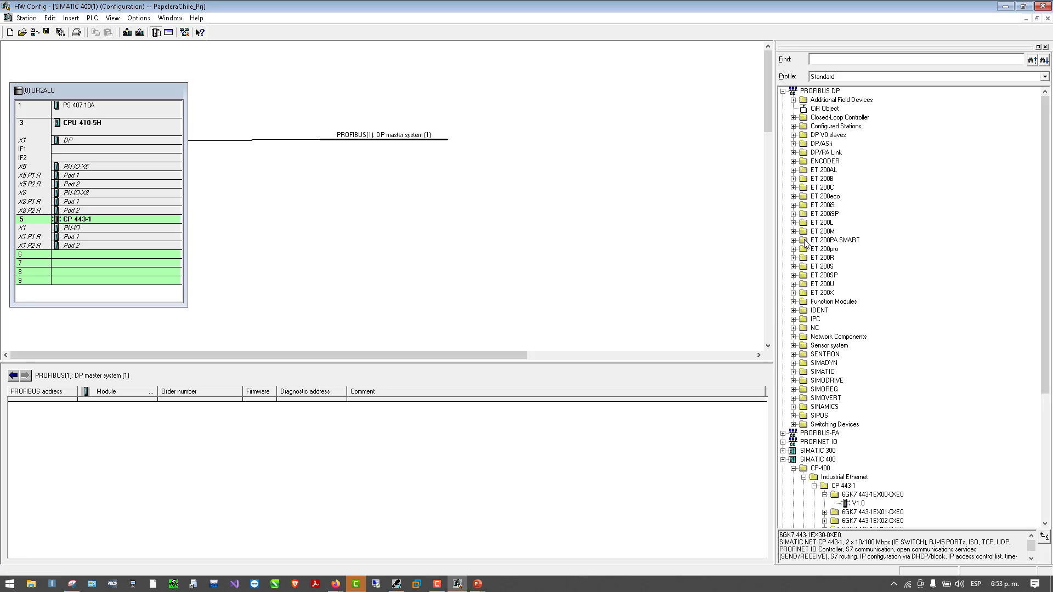
{"action": "left_click", "coordinate": [794, 398]}
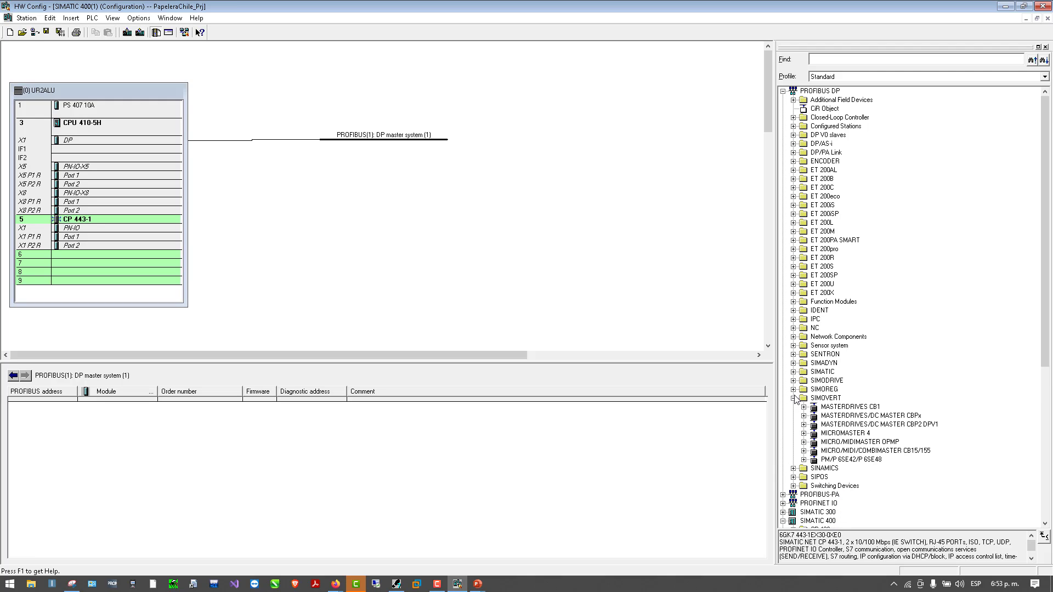
{"action": "left_click", "coordinate": [847, 407]}
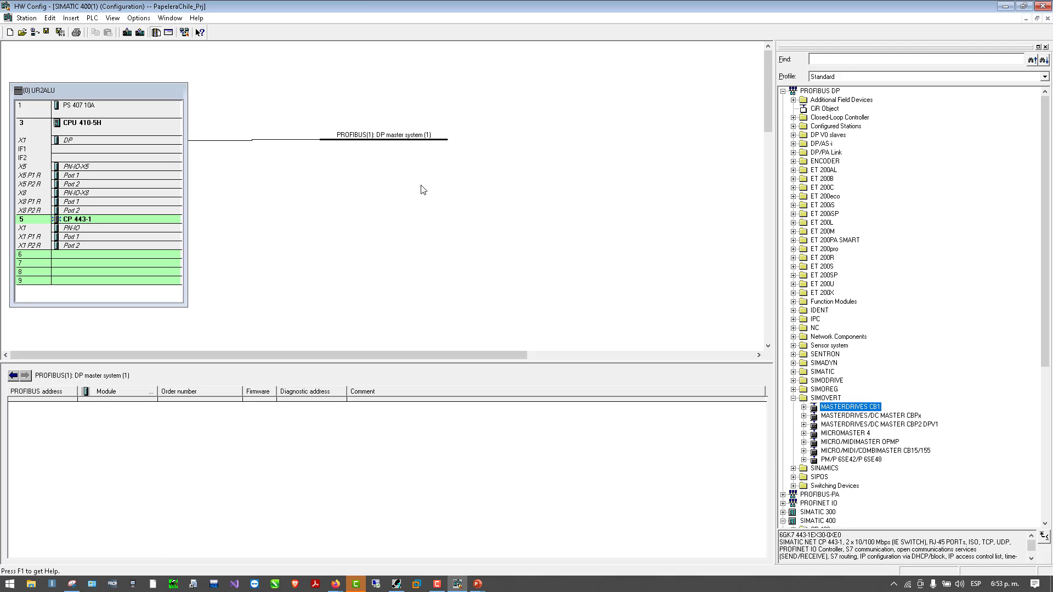
{"action": "left_click", "coordinate": [803, 407]}
{"action": "left_click_drag", "start_coordinate": [838, 408], "coordinate": [403, 139]}
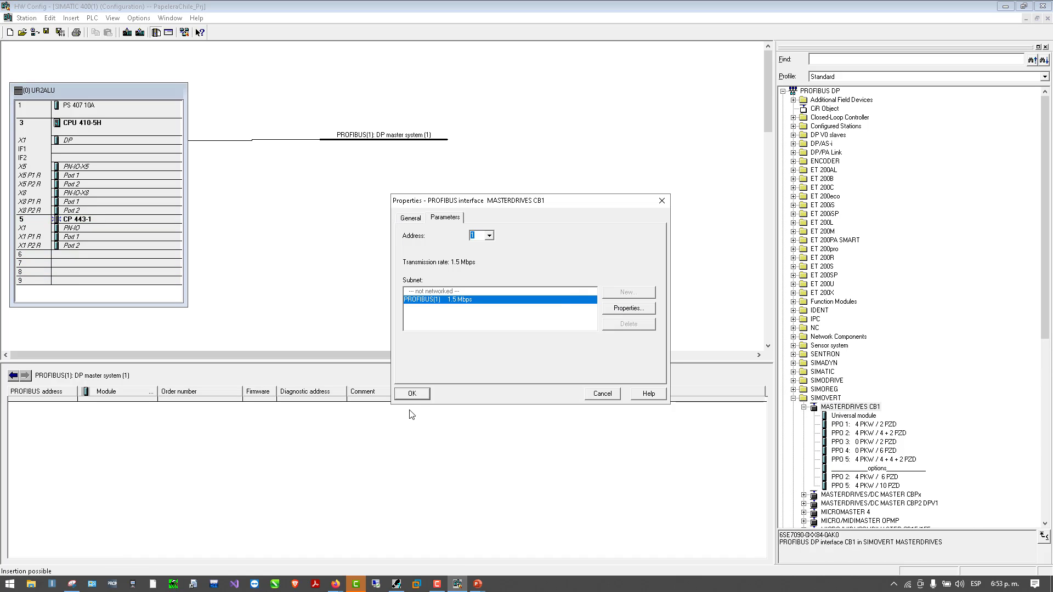
{"action": "left_click", "coordinate": [416, 393]}
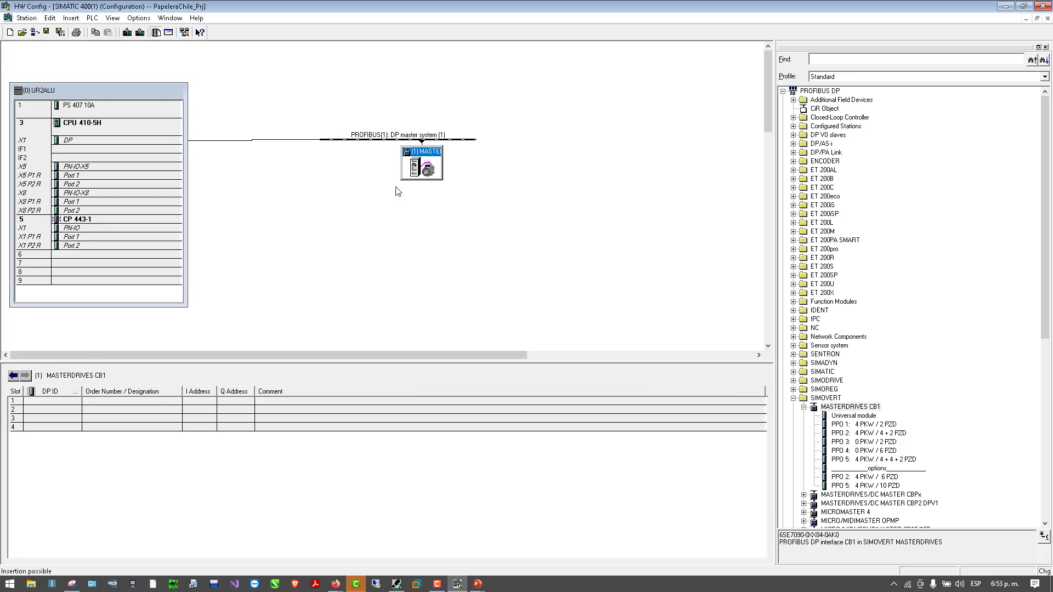
Step: Delete the MASTERDRIVES CB1 slave and the PROFIBUS(1) DP master system from the station
{"action": "key", "text": "Delete"}
{"action": "key", "text": "Return"}
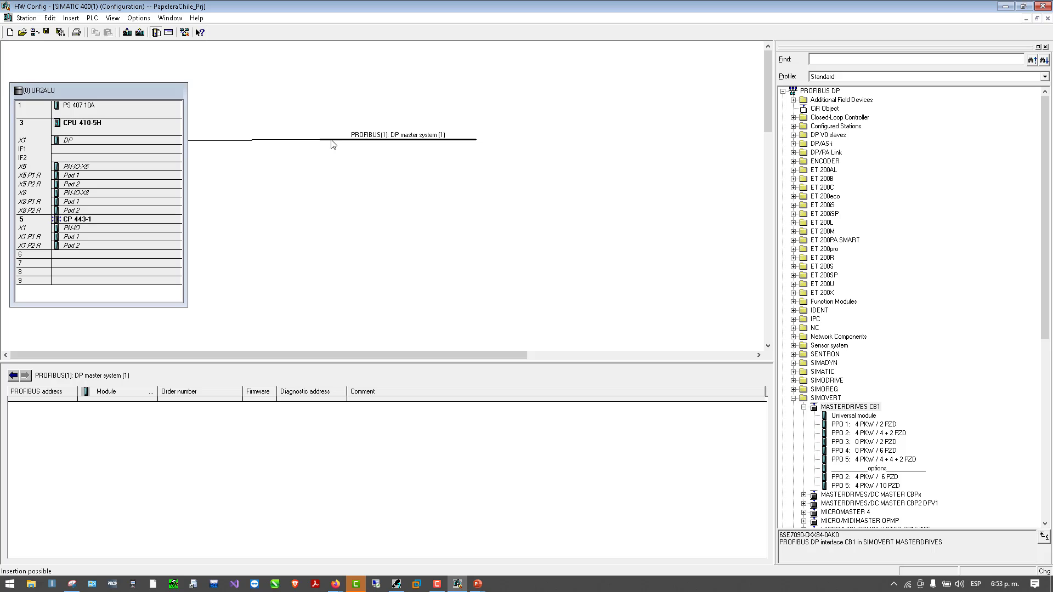
{"action": "key", "text": "Delete"}
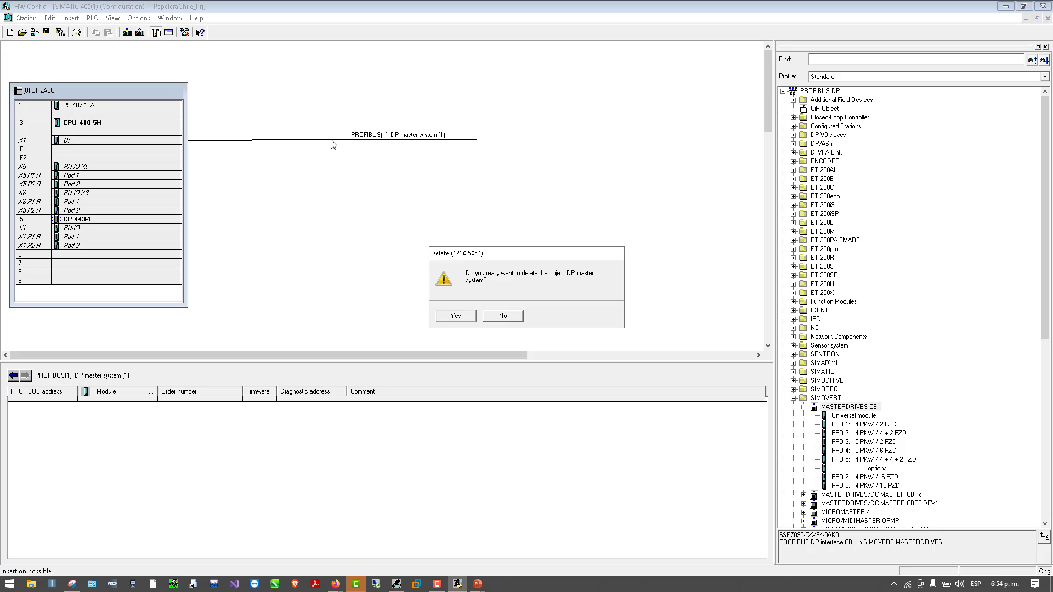
{"action": "key", "text": "Return"}
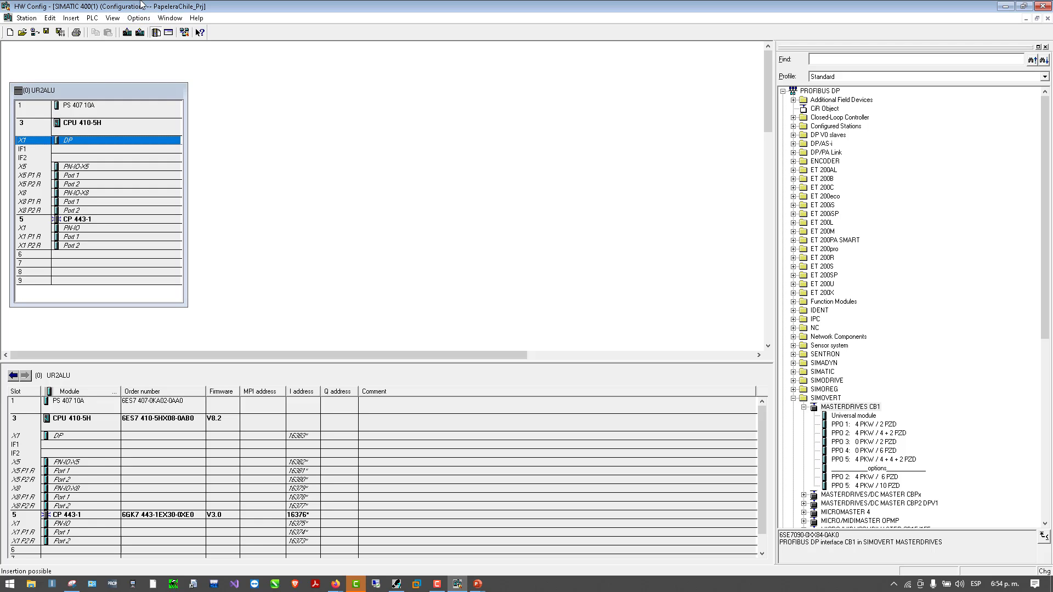
Step: Open the GSD file installation, browse the S7Tmp directory as the source, and close it without installing anything
{"action": "left_click", "coordinate": [139, 19]}
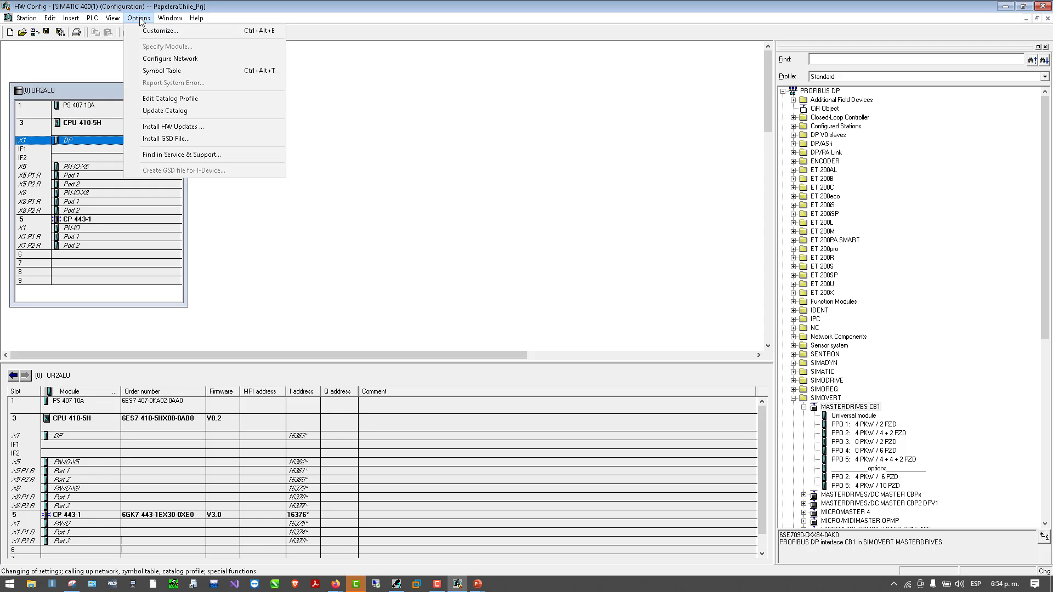
{"action": "left_click", "coordinate": [199, 142]}
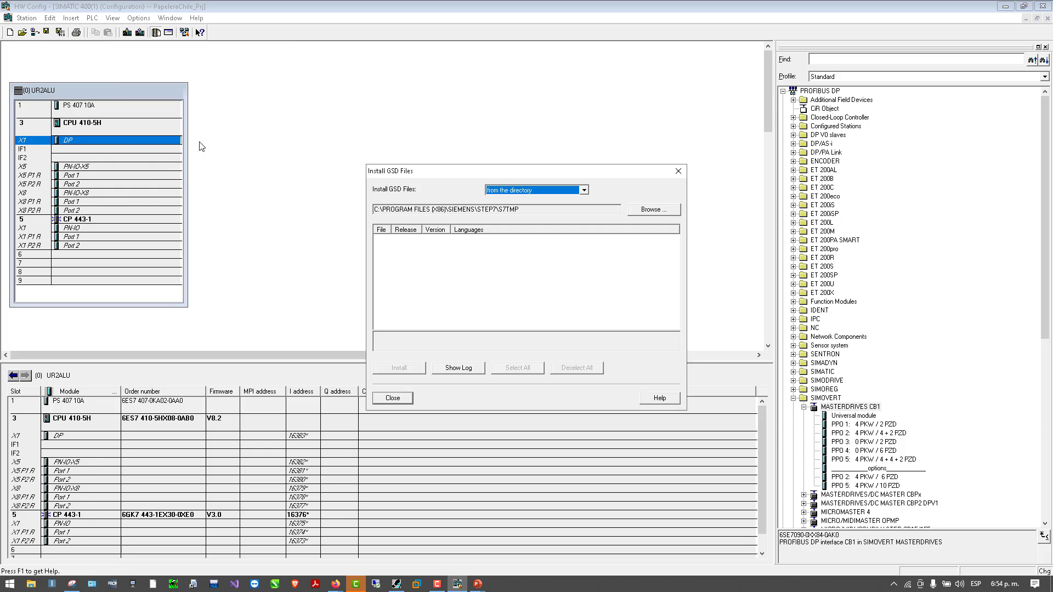
{"action": "left_click", "coordinate": [667, 209]}
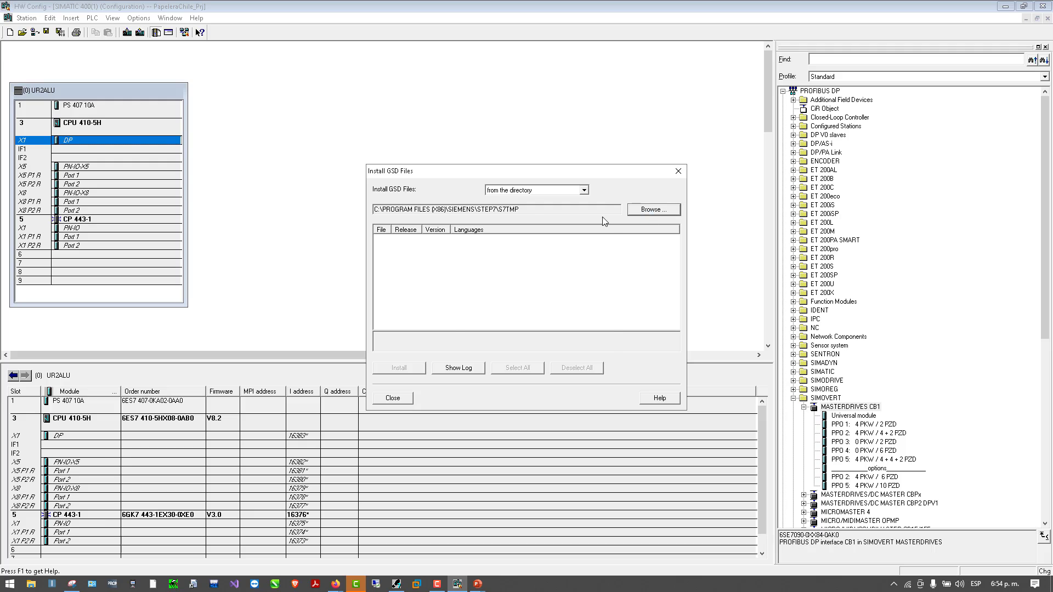
{"action": "scroll", "coordinate": [543, 291], "scroll_direction": "up", "scroll_amount": 5}
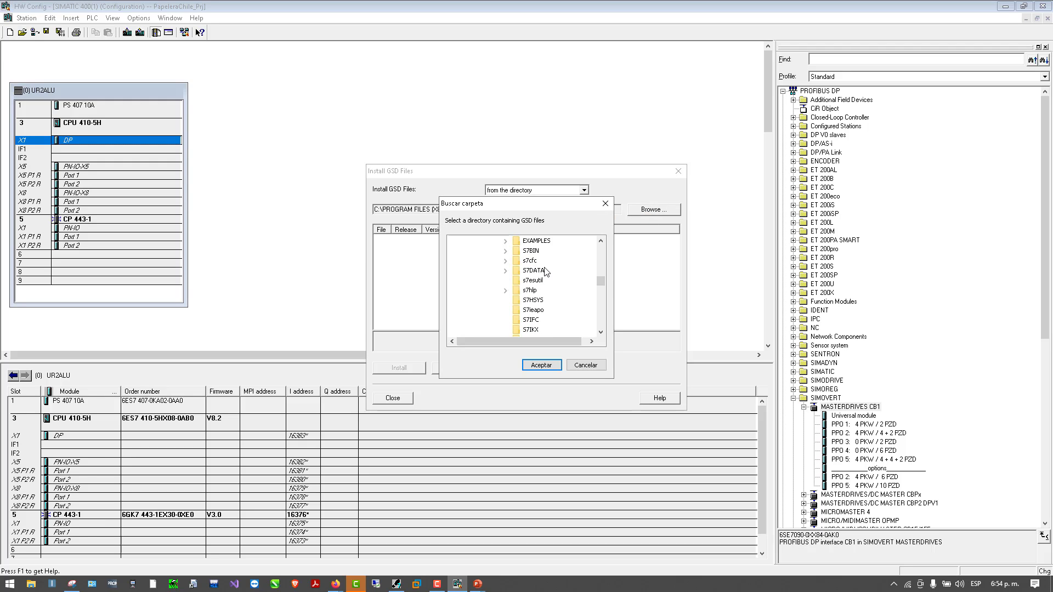
{"action": "scroll", "coordinate": [546, 270], "scroll_direction": "down", "scroll_amount": 2}
{"action": "left_click", "coordinate": [545, 271]}
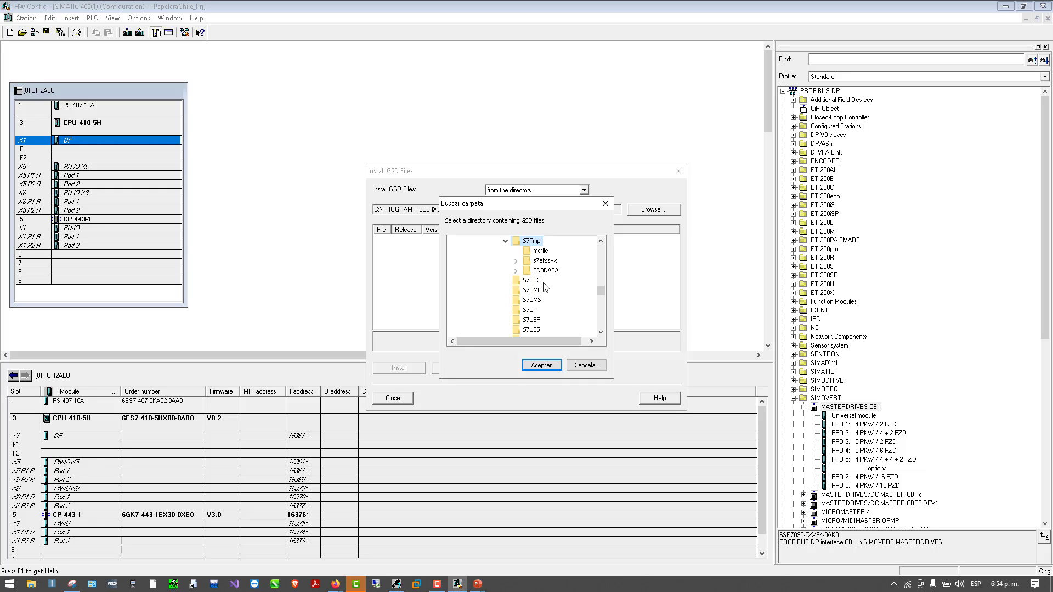
{"action": "key", "text": "Return"}
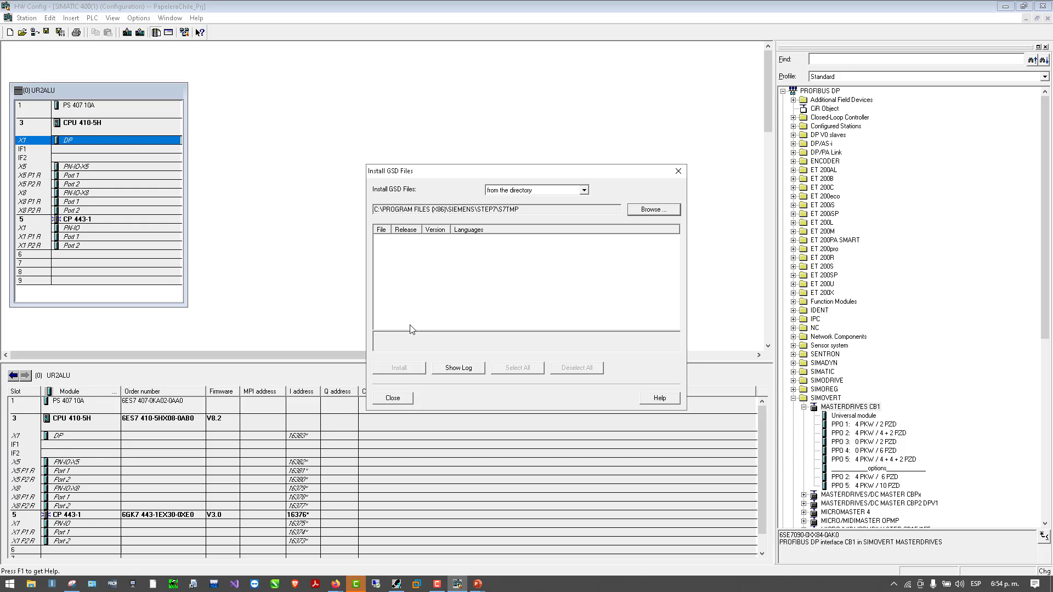
{"action": "key", "text": "Escape"}
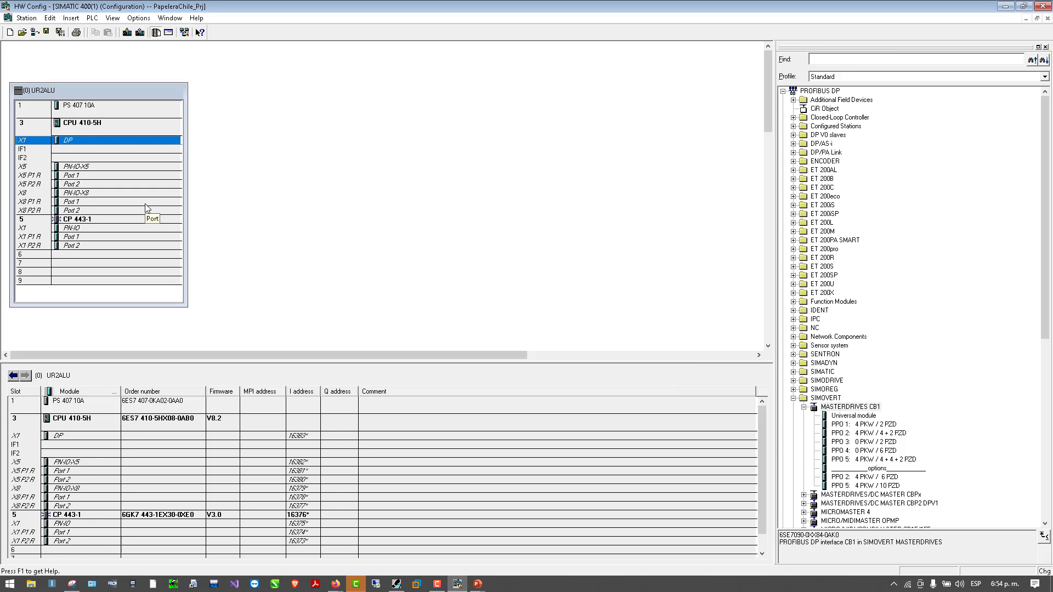
Step: Close the SIMATIC 400(1) hardware configuration and return to SIMATIC Manager
{"action": "left_click", "coordinate": [1042, 6]}
{"action": "left_click", "coordinate": [514, 313]}
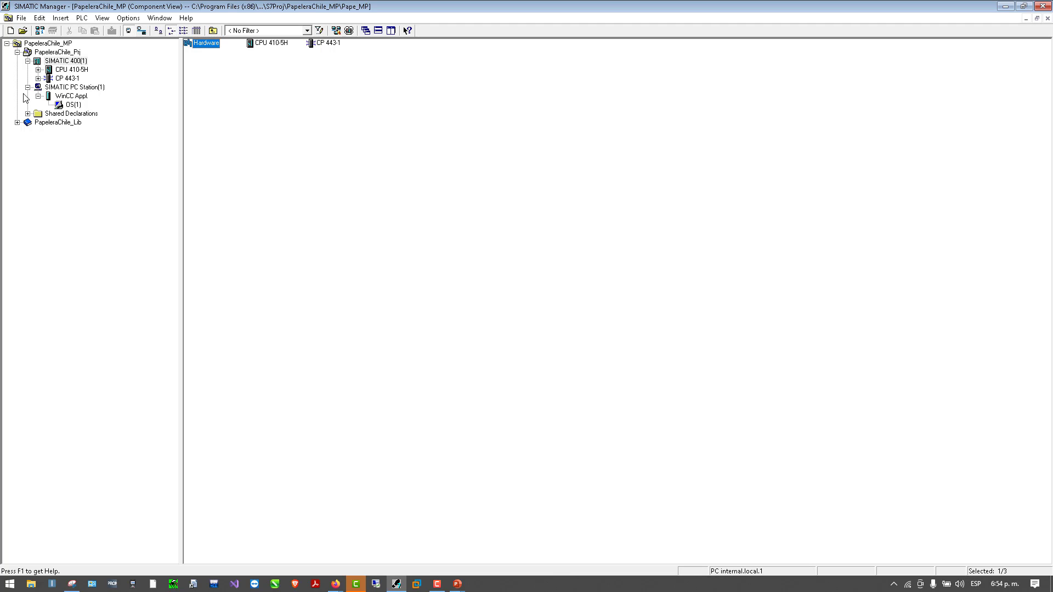
Step: Examine the PLC commands available for the SIMATIC 400(1) station without running any of them
{"action": "left_click", "coordinate": [63, 71]}
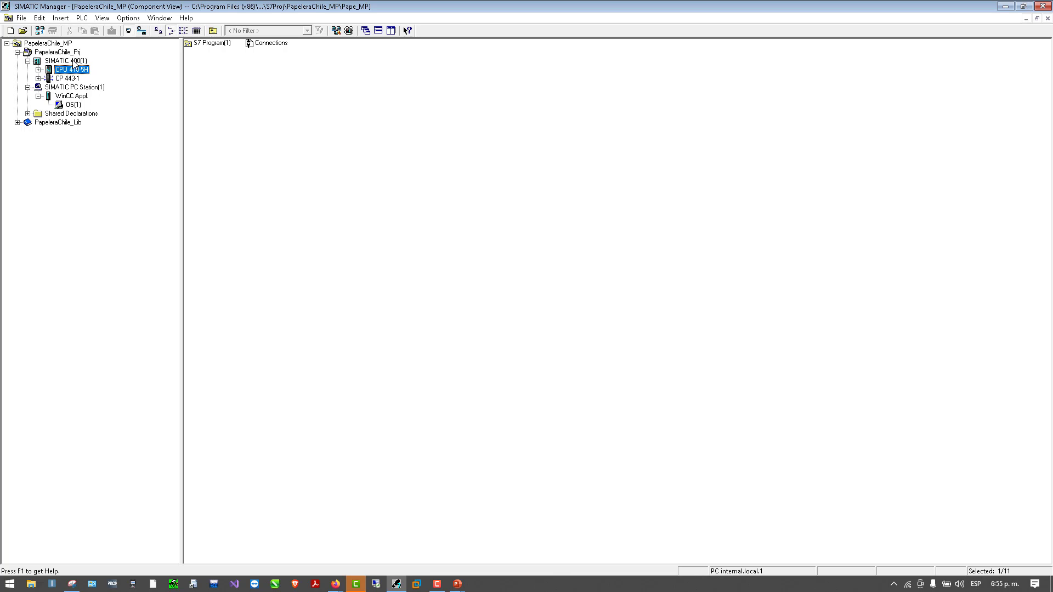
{"action": "left_click", "coordinate": [74, 61]}
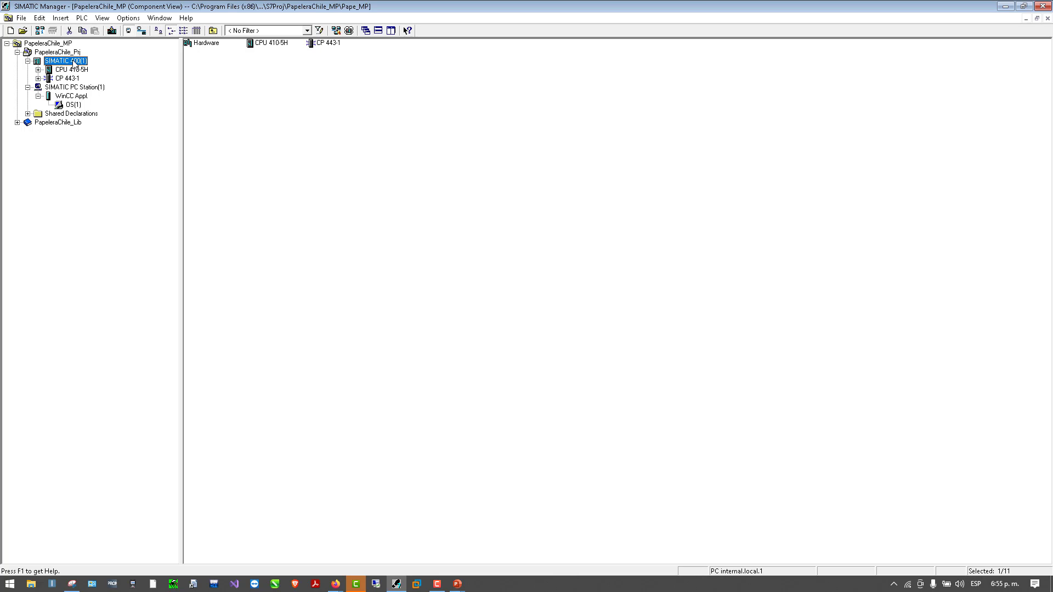
{"action": "right_click", "coordinate": [75, 63]}
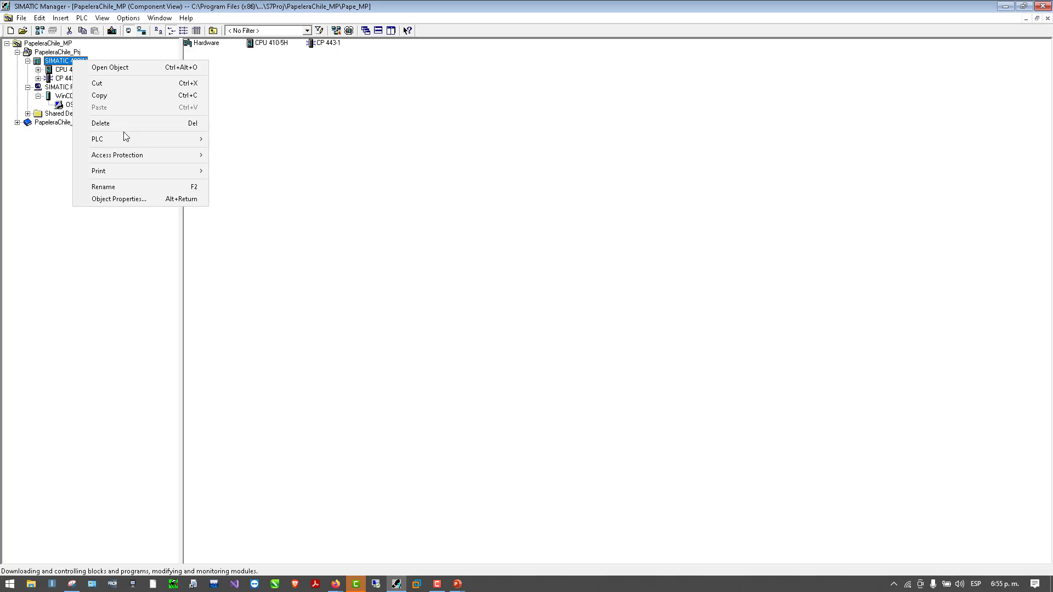
{"action": "mouse_move", "coordinate": [122, 137]}
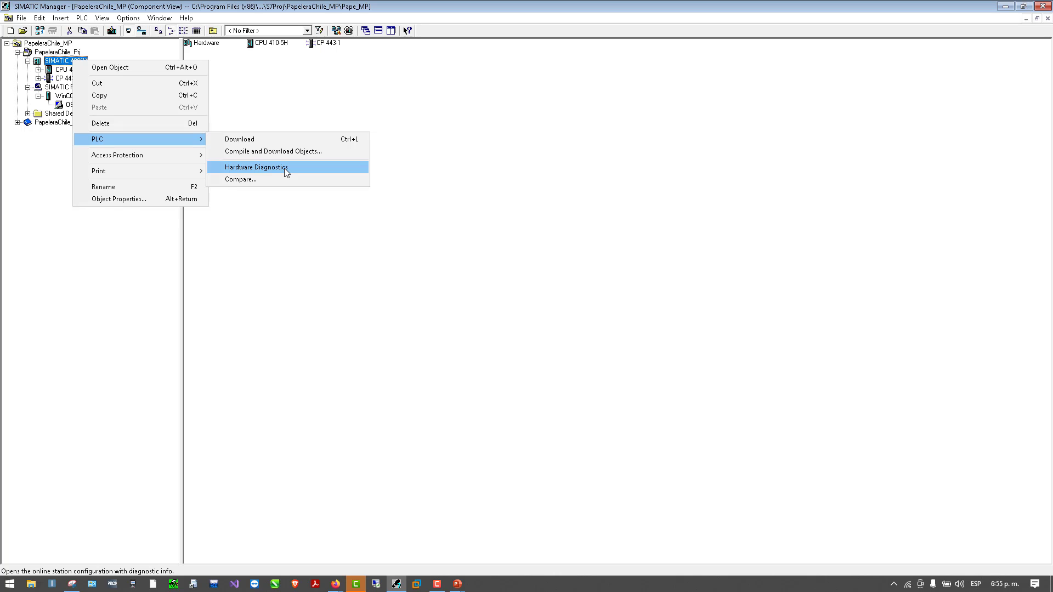
{"action": "left_click", "coordinate": [137, 269]}
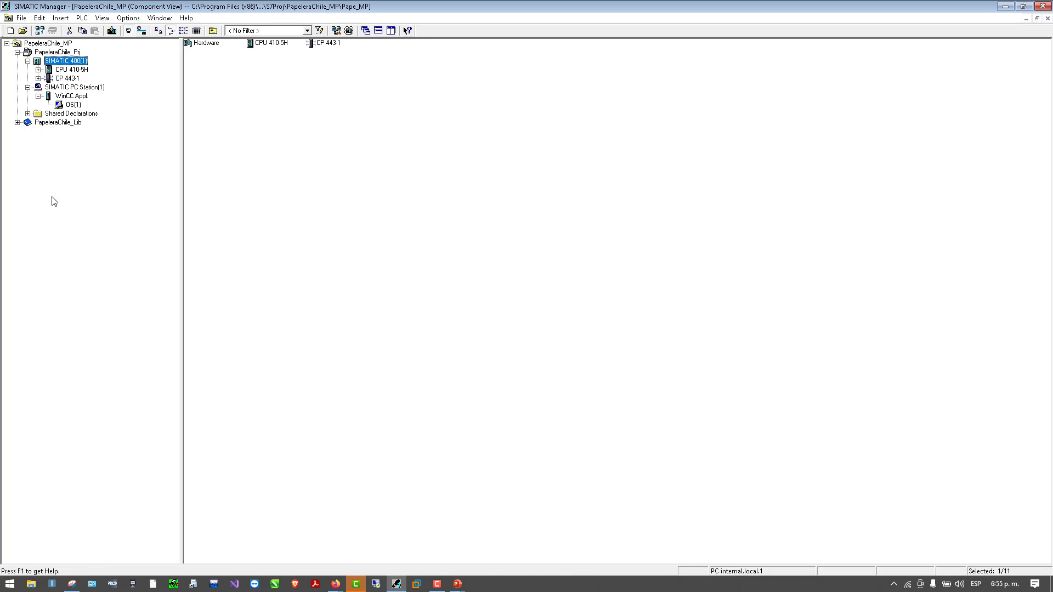
Step: Show the contents of the Blocks folder in S7 Program(1) of CPU 410-5H
{"action": "left_click", "coordinate": [37, 69]}
{"action": "left_click", "coordinate": [65, 80]}
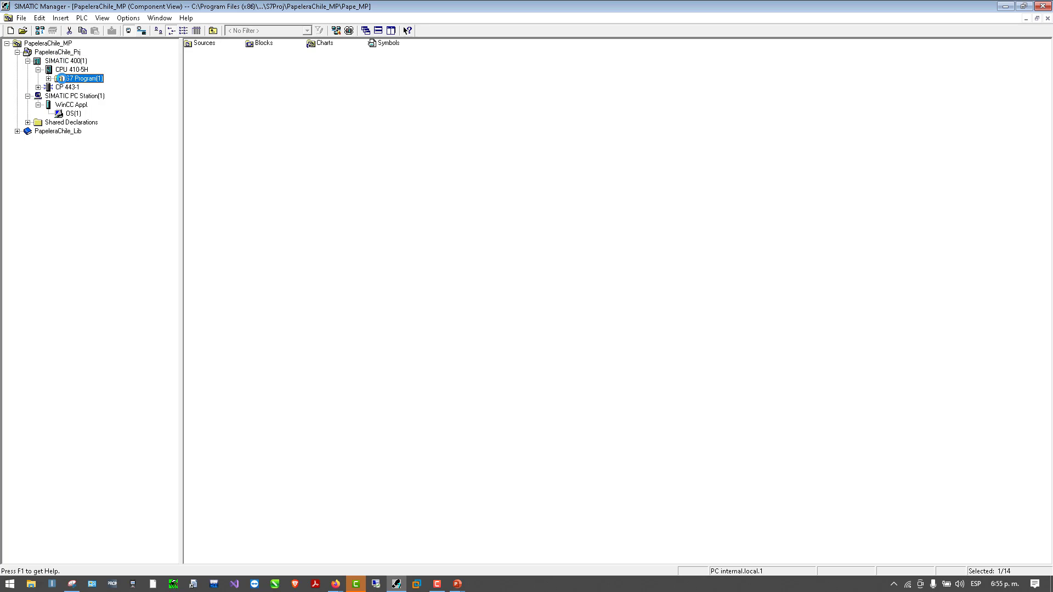
{"action": "left_click", "coordinate": [48, 79]}
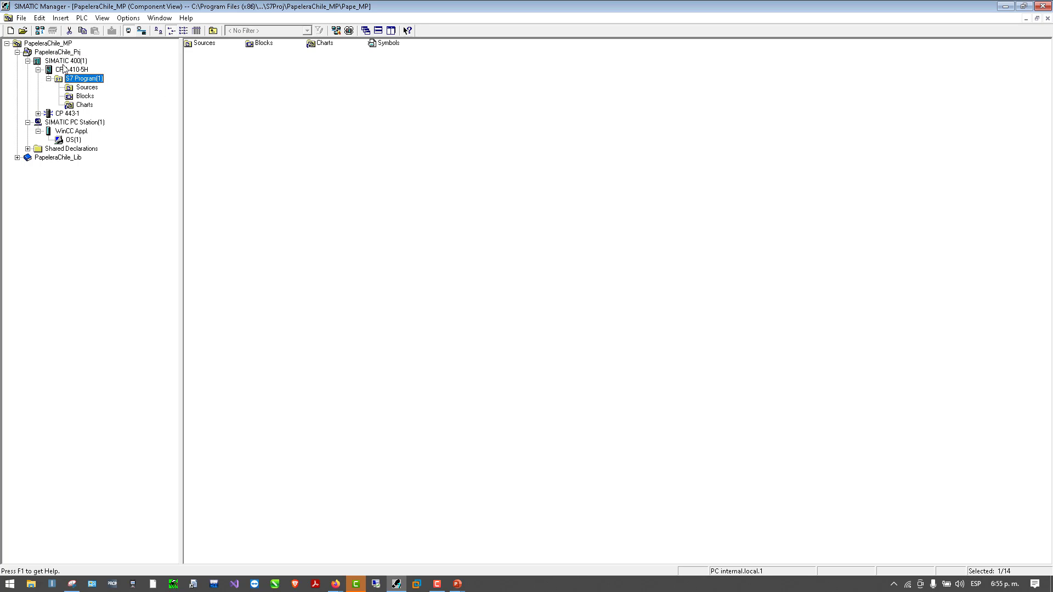
{"action": "left_click", "coordinate": [85, 96]}
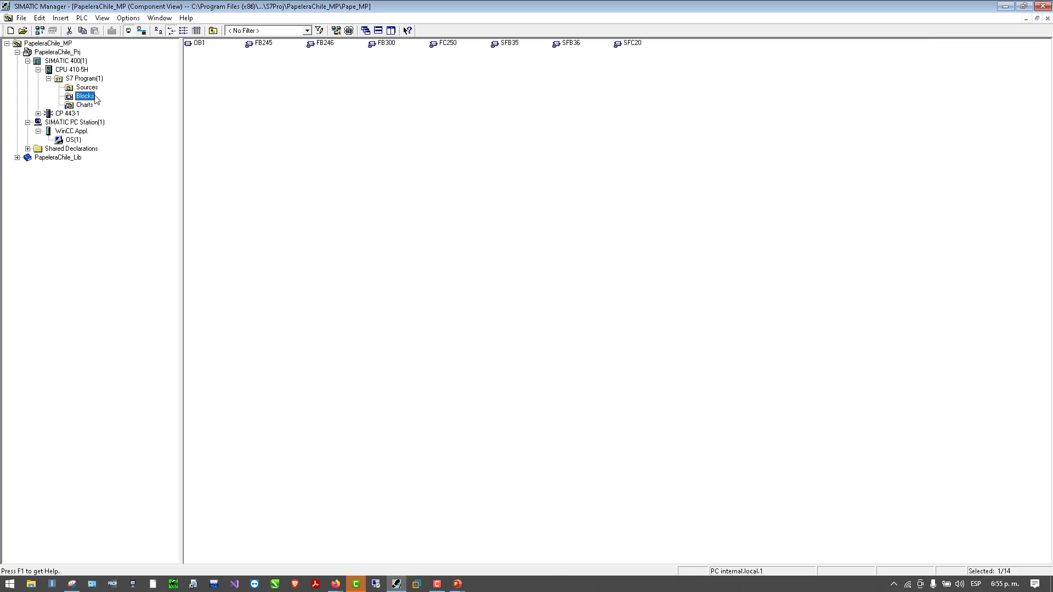
Step: Insert a new function block named FB1 in the Blocks folder with LAD as its language
{"action": "left_click", "coordinate": [299, 107]}
{"action": "right_click", "coordinate": [299, 107]}
{"action": "mouse_move", "coordinate": [425, 181]}
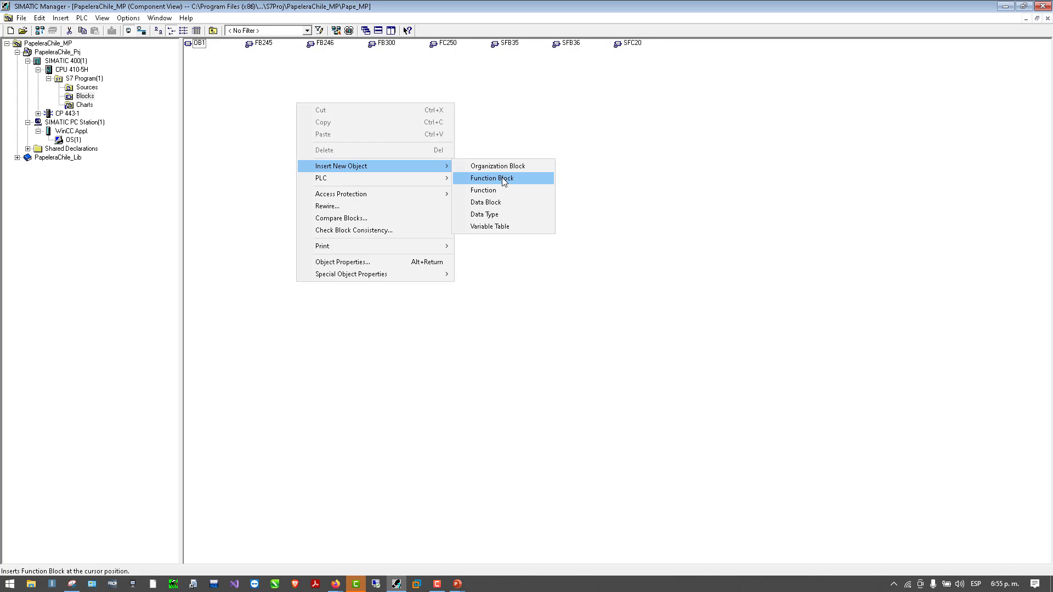
{"action": "left_click", "coordinate": [501, 178]}
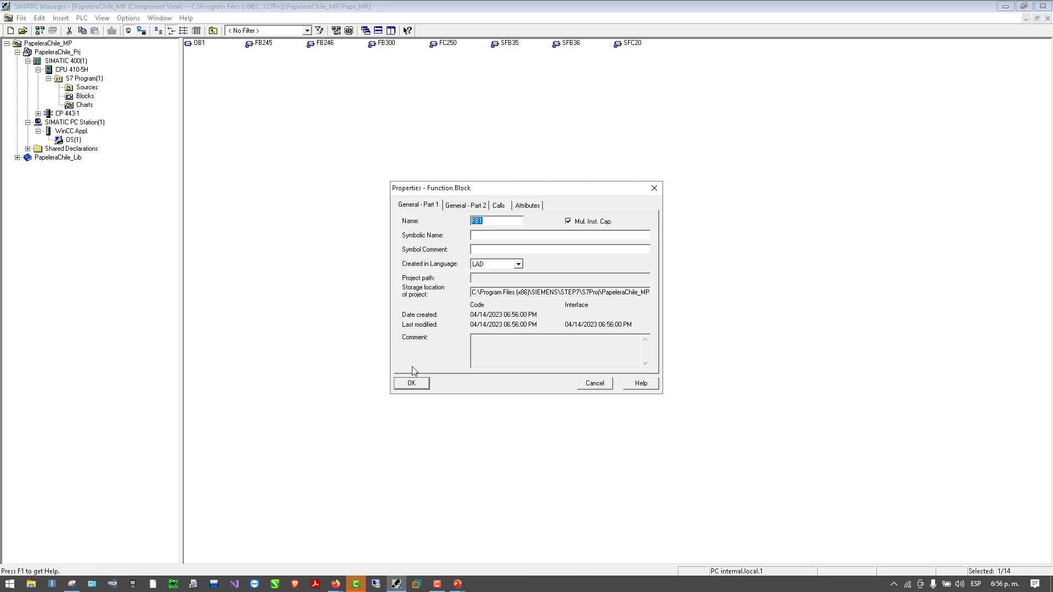
{"action": "left_click", "coordinate": [518, 263]}
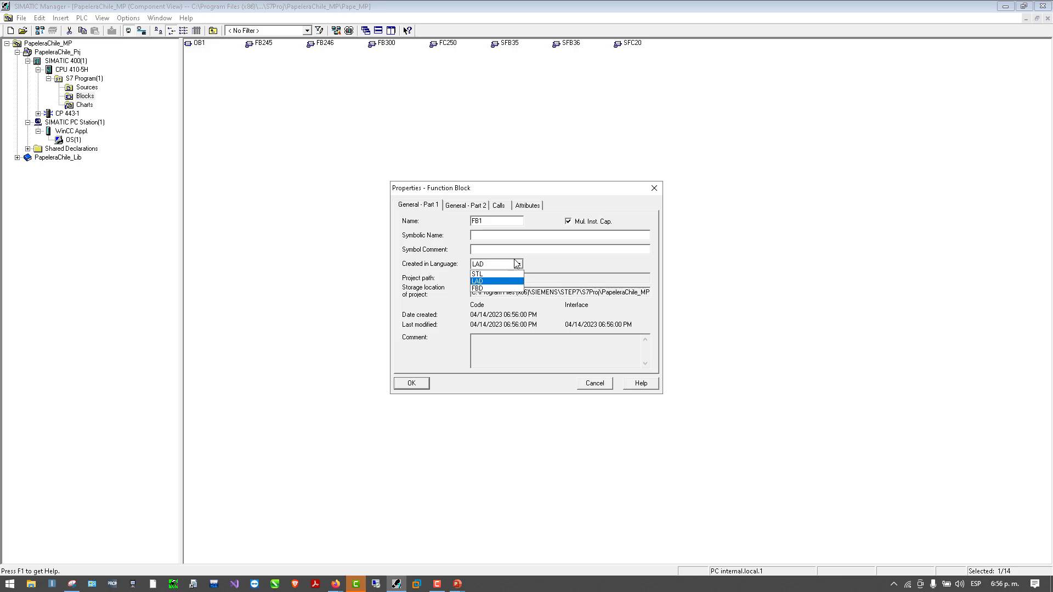
{"action": "left_click", "coordinate": [493, 281]}
{"action": "left_click", "coordinate": [410, 385]}
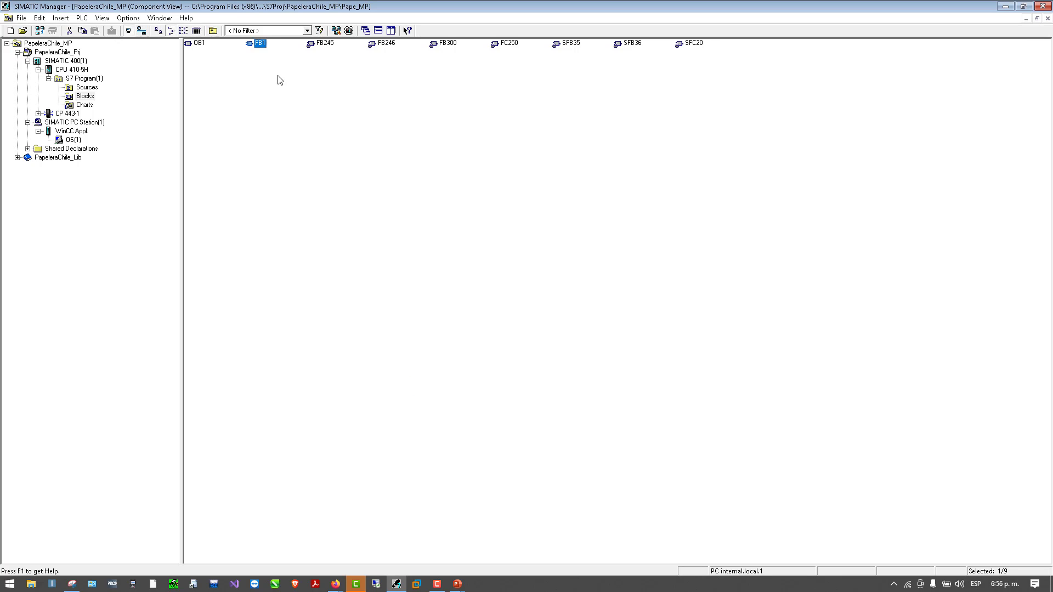
Step: Open FB1 and add a normally open contact and an output coil to Network 1
{"action": "double_click", "coordinate": [253, 42]}
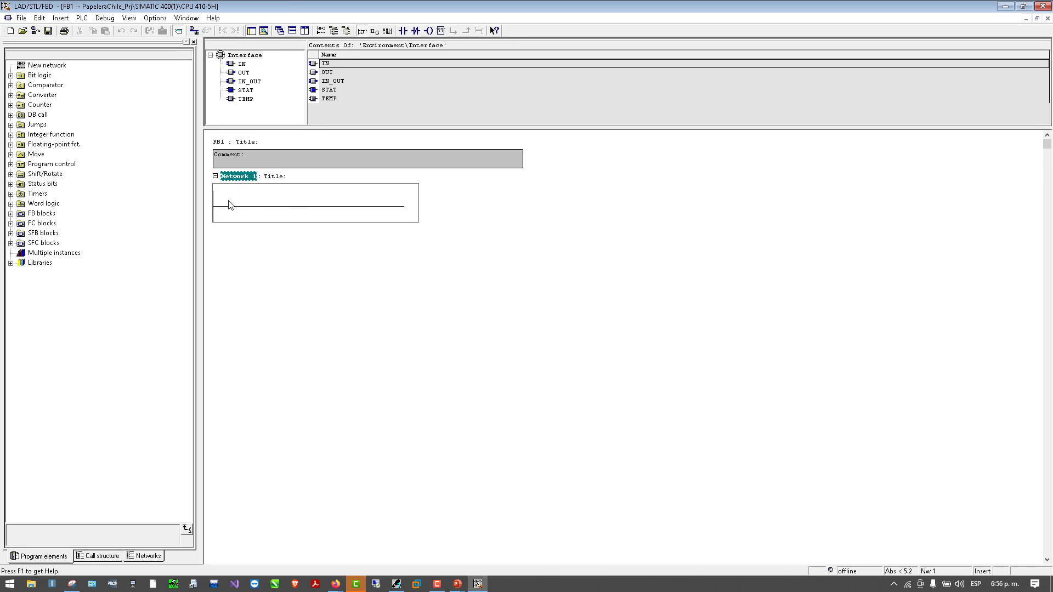
{"action": "left_click", "coordinate": [403, 31]}
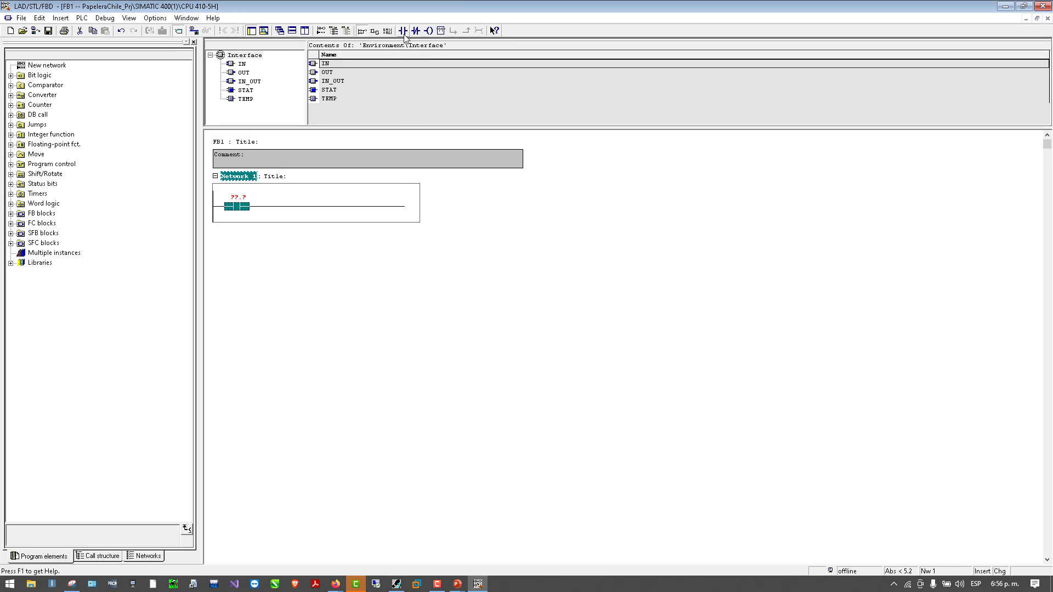
{"action": "left_click", "coordinate": [428, 32]}
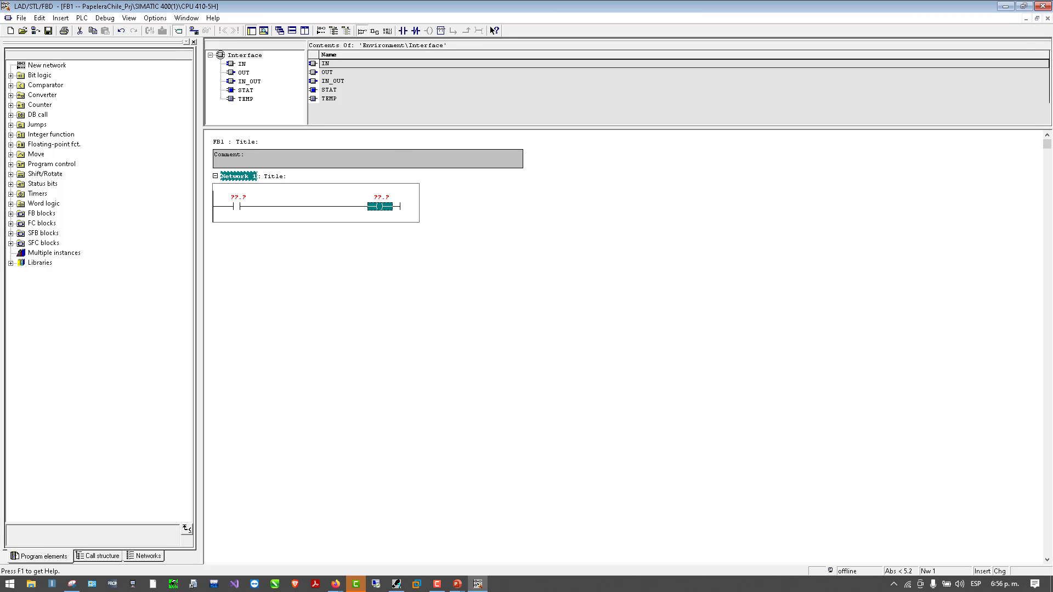
Step: Close FB1 without saving its changes and delete the block from the Blocks folder
{"action": "left_click", "coordinate": [1044, 7]}
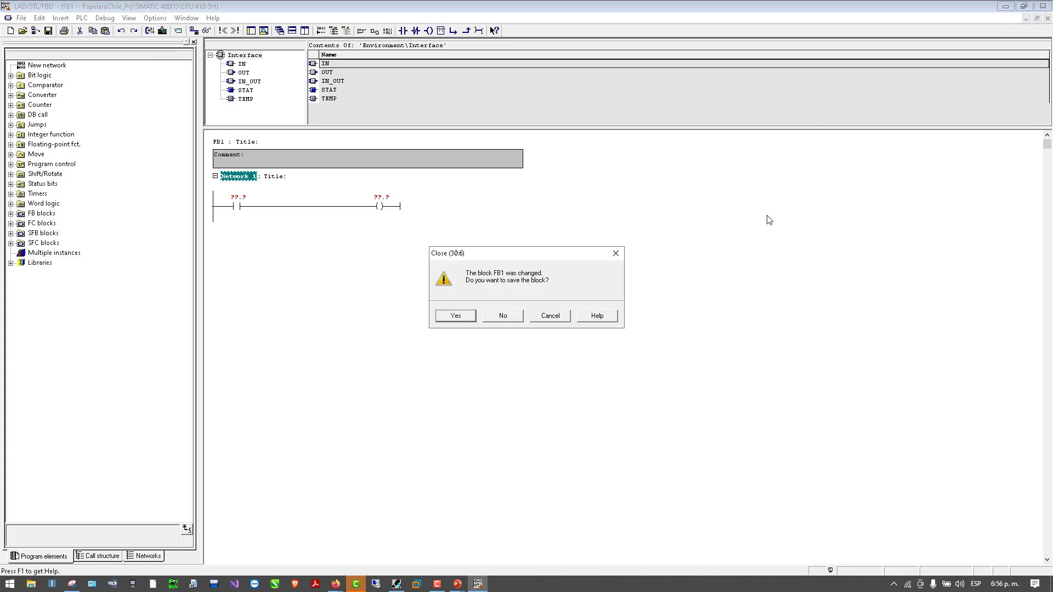
{"action": "left_click", "coordinate": [509, 315]}
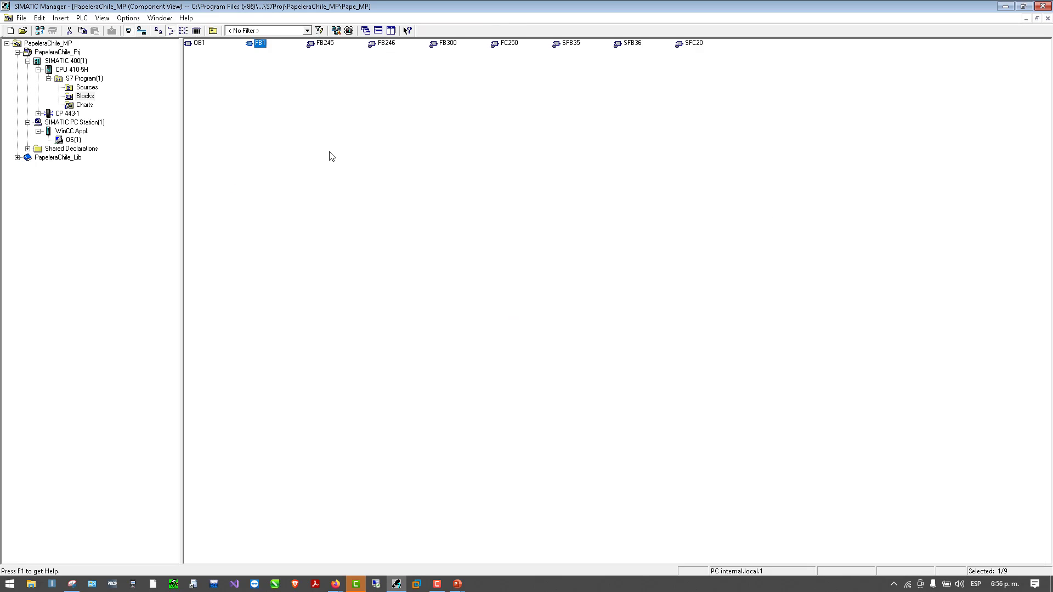
{"action": "key", "text": "Delete"}
{"action": "key", "text": "Return"}
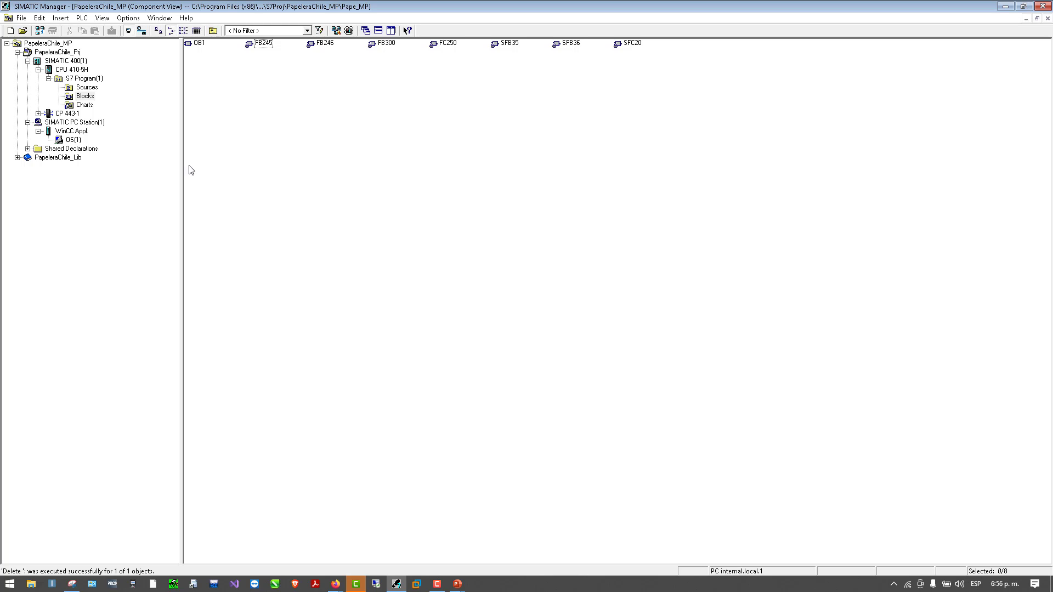
Step: Open the SIMATIC PC Station(1) configuration and examine its WinCC Appl. module and the catalog's HMI and User Application entries for PC stations
{"action": "left_click", "coordinate": [87, 122]}
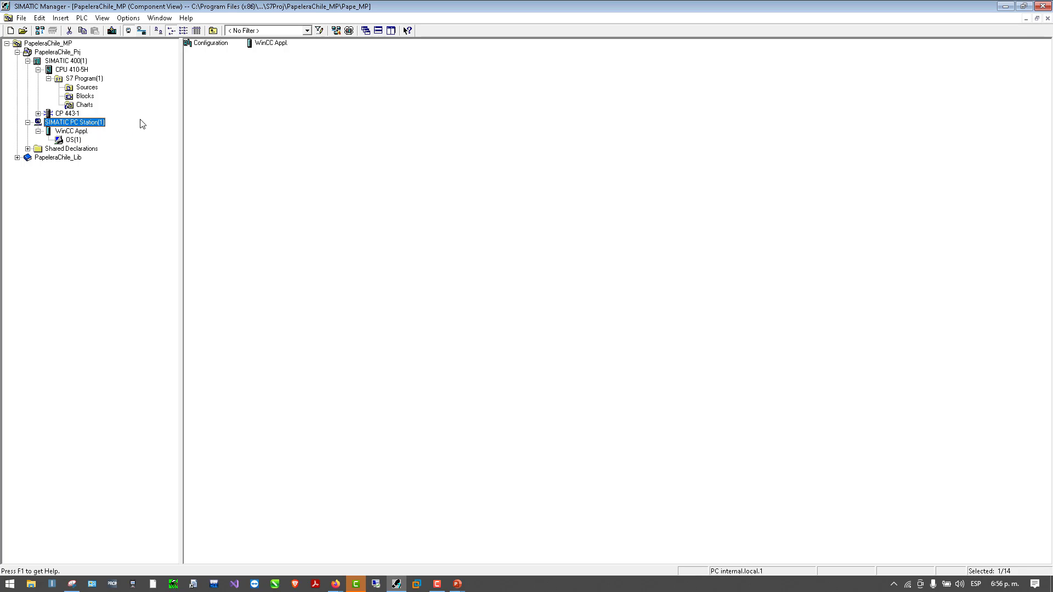
{"action": "double_click", "coordinate": [212, 44]}
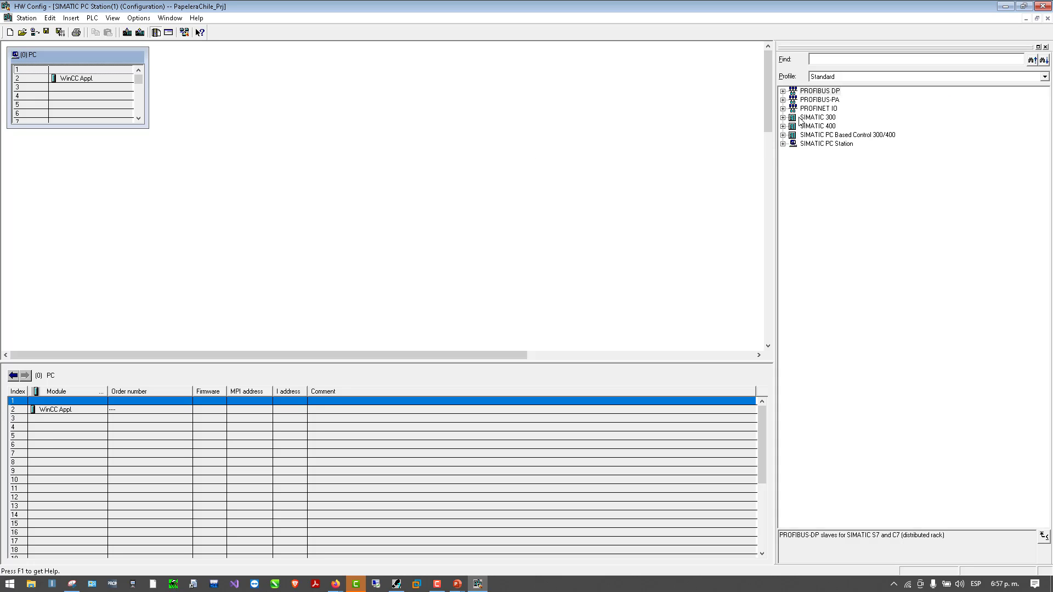
{"action": "left_click", "coordinate": [784, 126]}
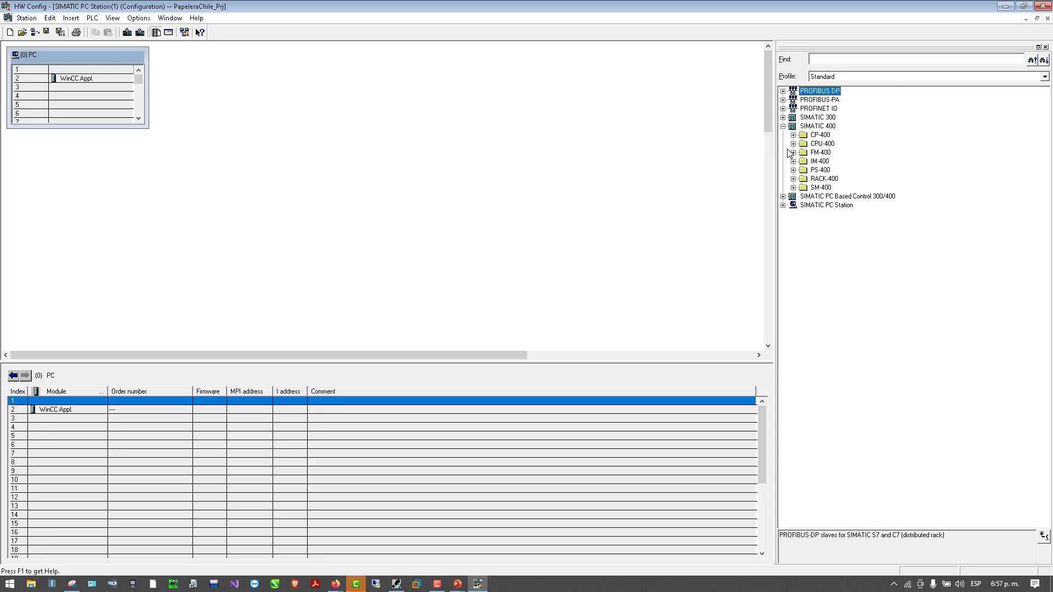
{"action": "left_click", "coordinate": [782, 126]}
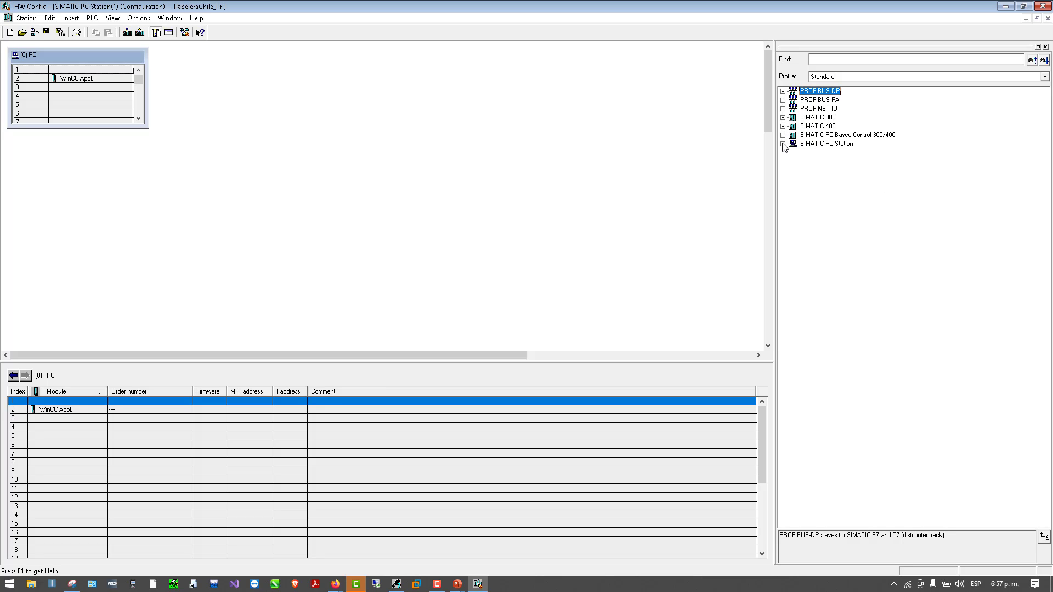
{"action": "left_click", "coordinate": [783, 144]}
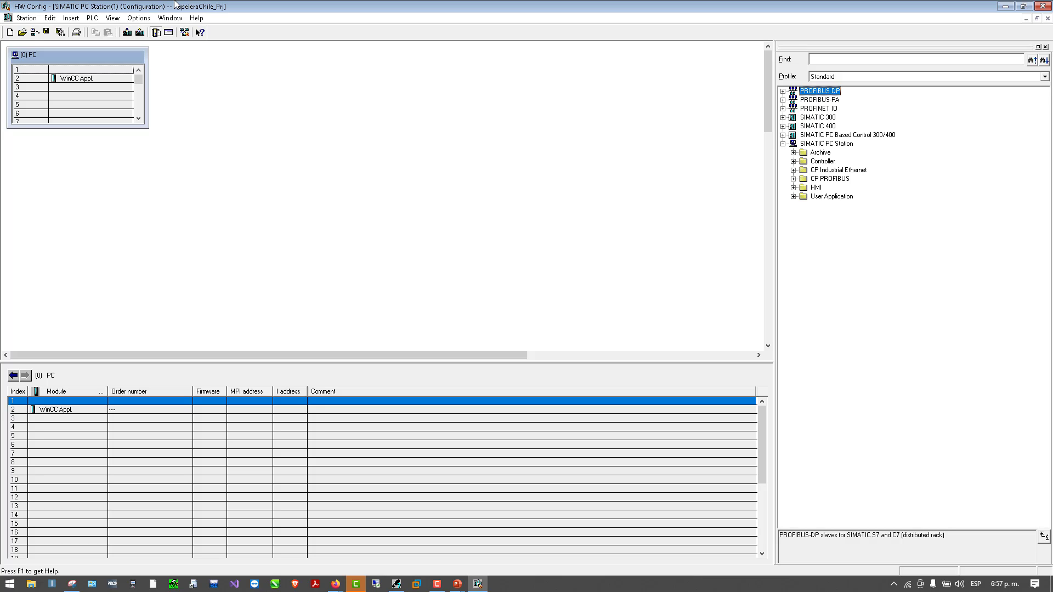
{"action": "left_click", "coordinate": [792, 196]}
{"action": "left_click", "coordinate": [793, 187]}
{"action": "left_click", "coordinate": [845, 207]}
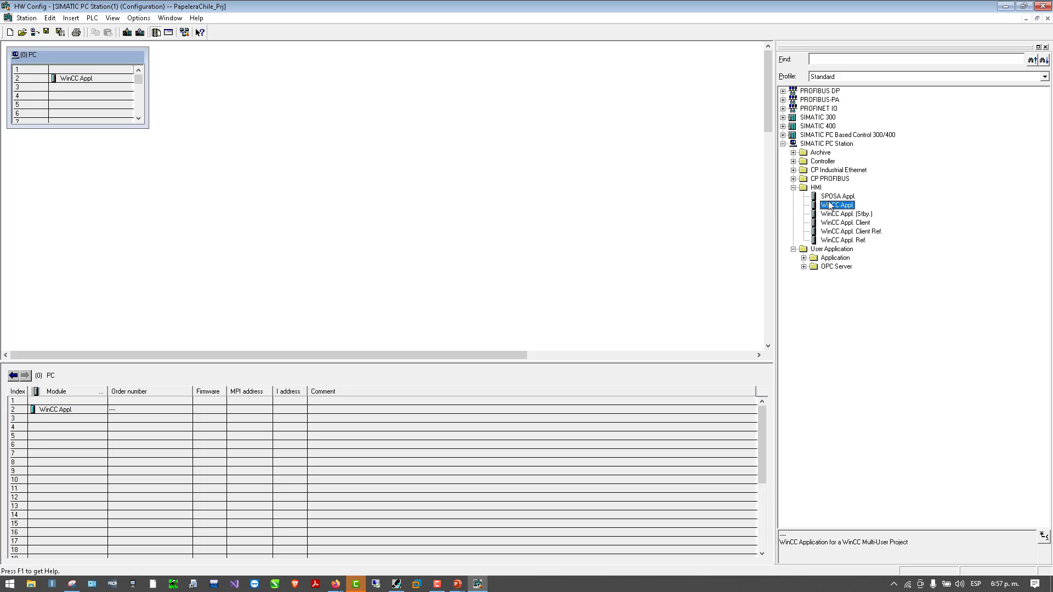
{"action": "left_click", "coordinate": [88, 80]}
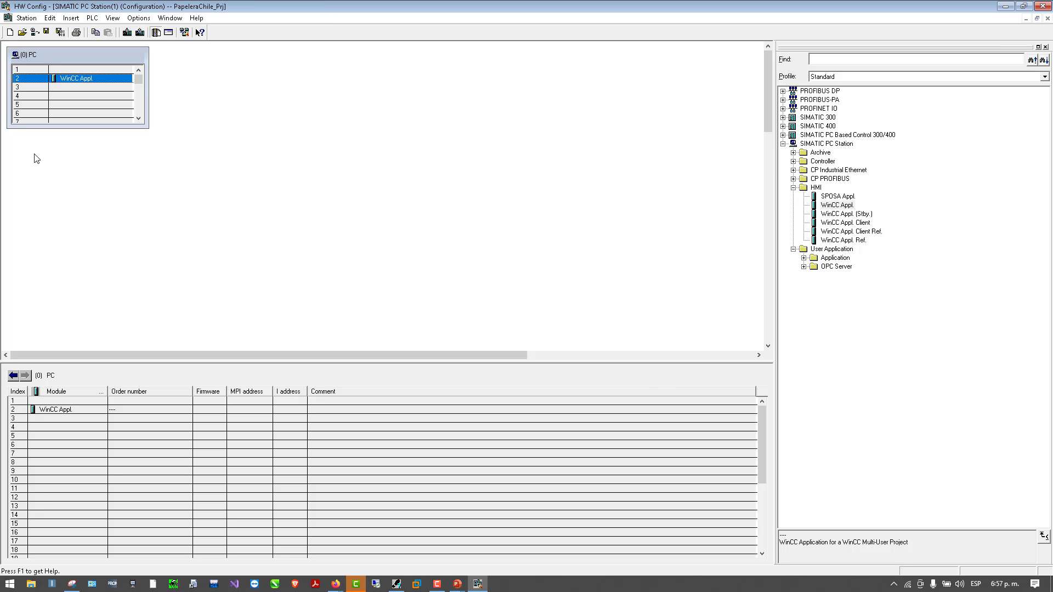
Step: Examine the IE General modules among the catalog's CP Industrial Ethernet cards, and close the PC station configuration
{"action": "left_click", "coordinate": [793, 170]}
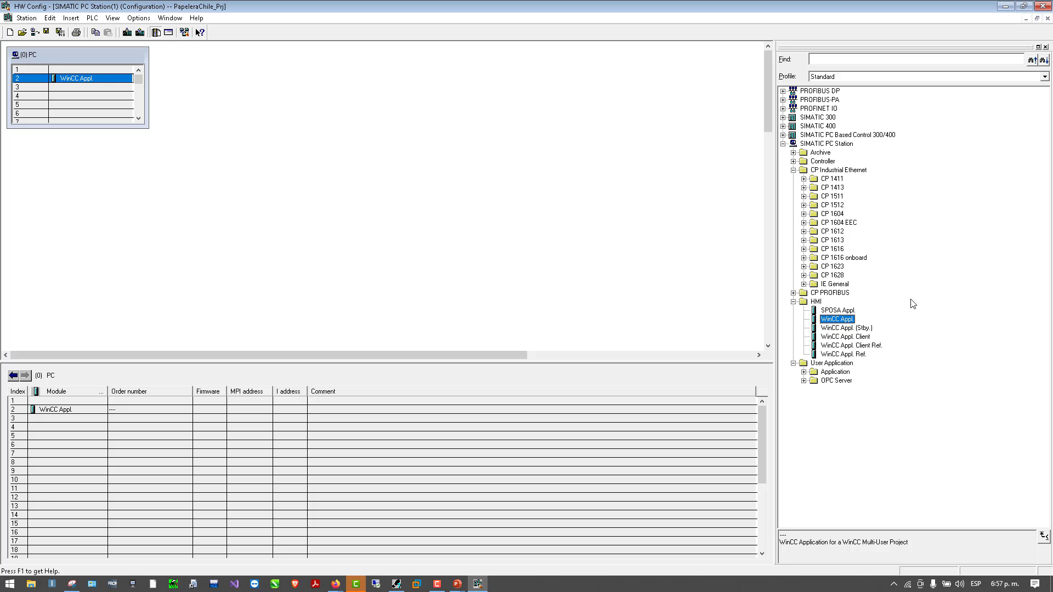
{"action": "left_click", "coordinate": [804, 284]}
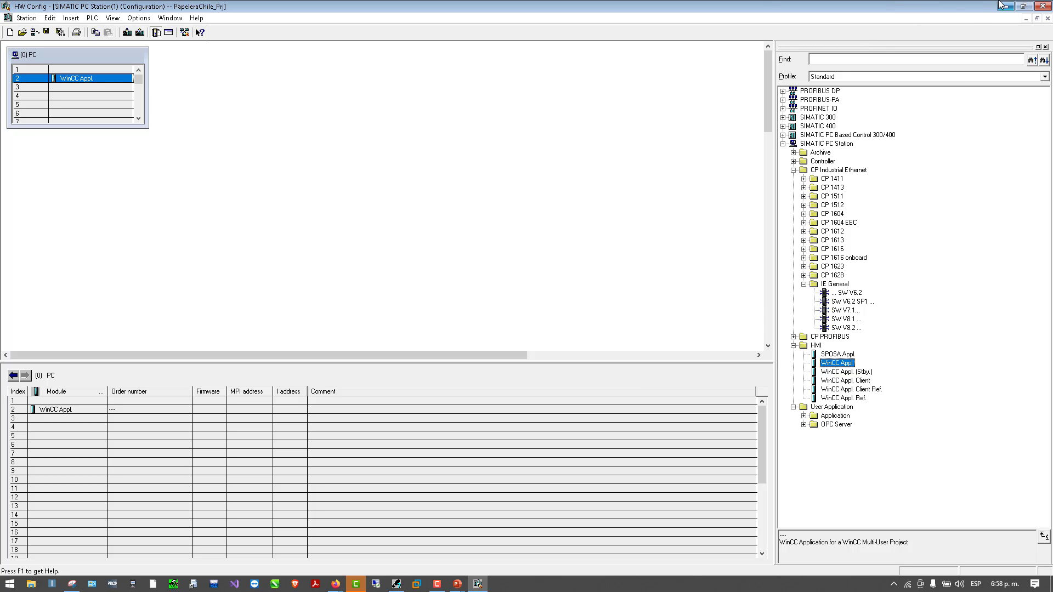
{"action": "left_click", "coordinate": [1039, 6]}
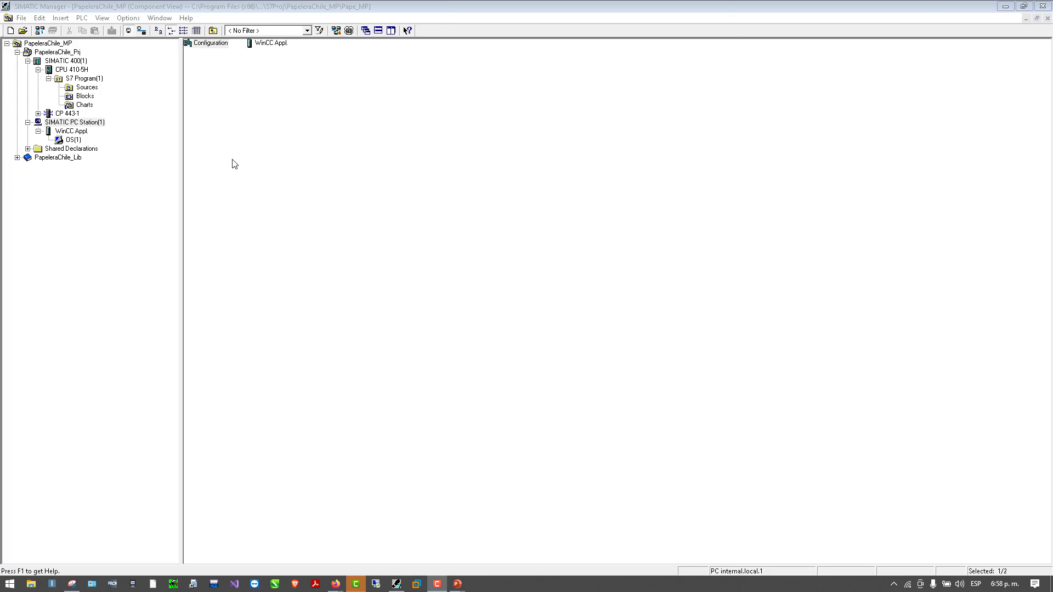
Step: Show the contents of OS(1) and check the commands available for the PapeleraChile_MP multiproject
{"action": "left_click", "coordinate": [68, 141]}
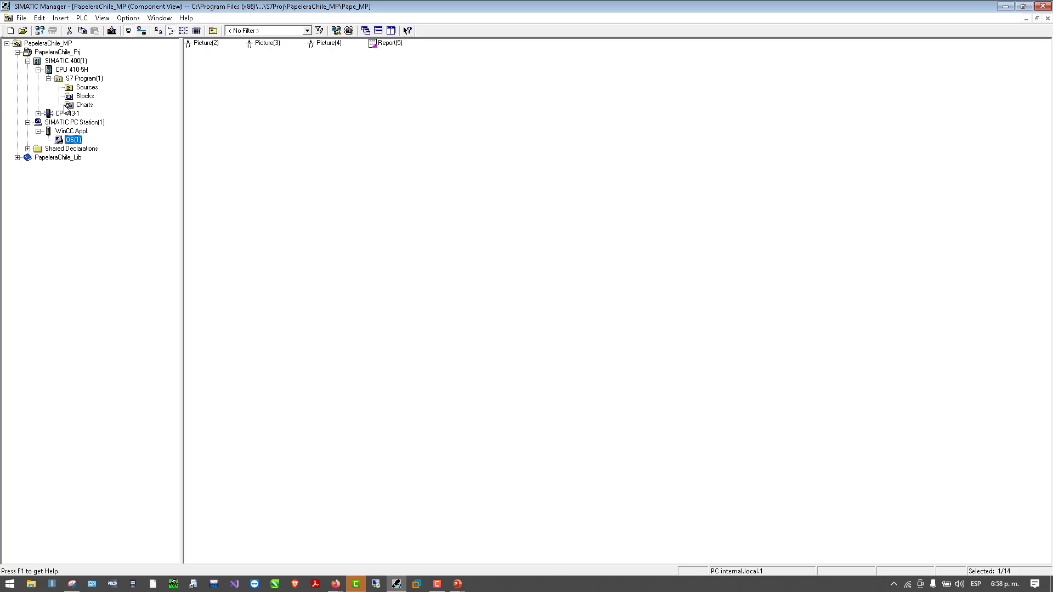
{"action": "right_click", "coordinate": [48, 46]}
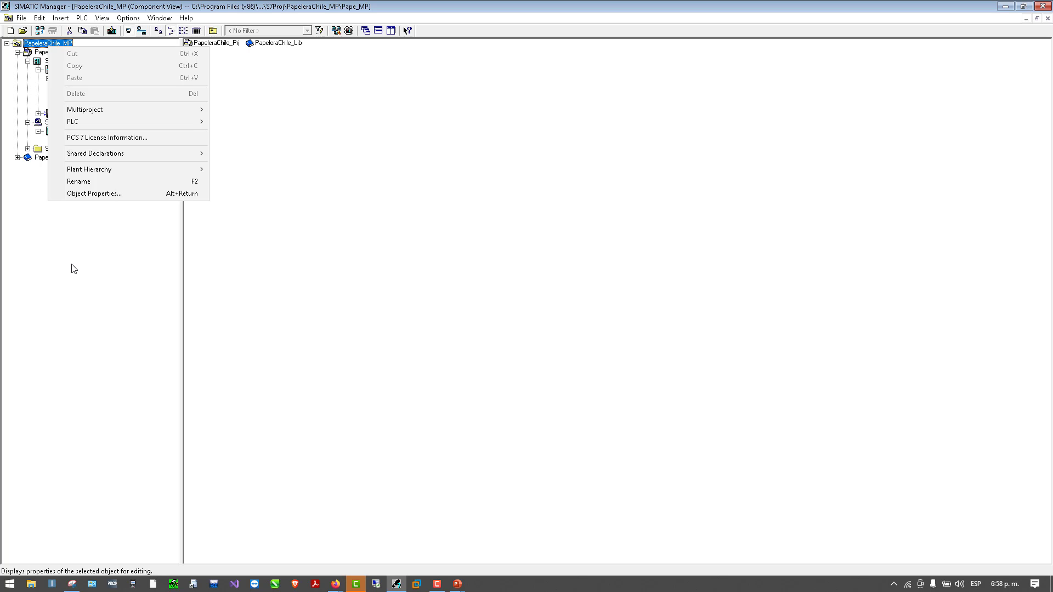
{"action": "left_click", "coordinate": [151, 251]}
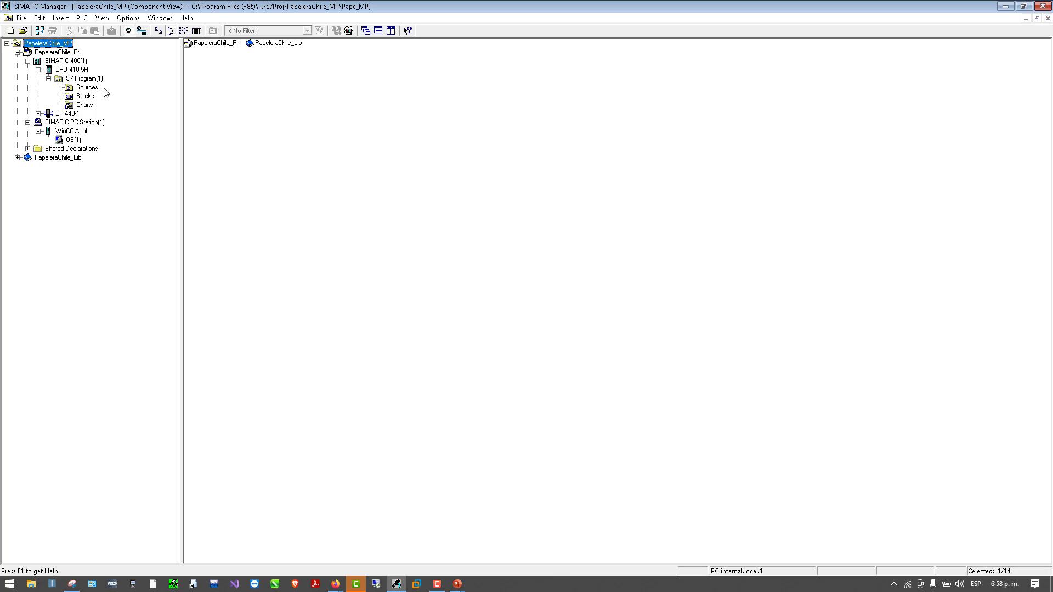
Step: Display the PapeleraChile_MP multiproject in Plant View and return to Component View
{"action": "left_click", "coordinate": [105, 19]}
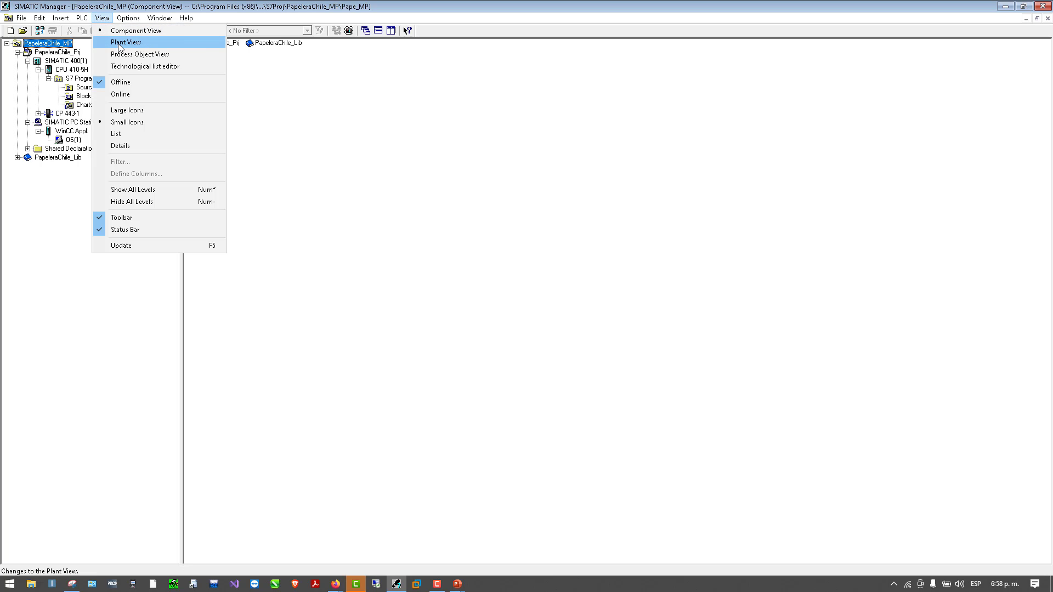
{"action": "left_click", "coordinate": [119, 43]}
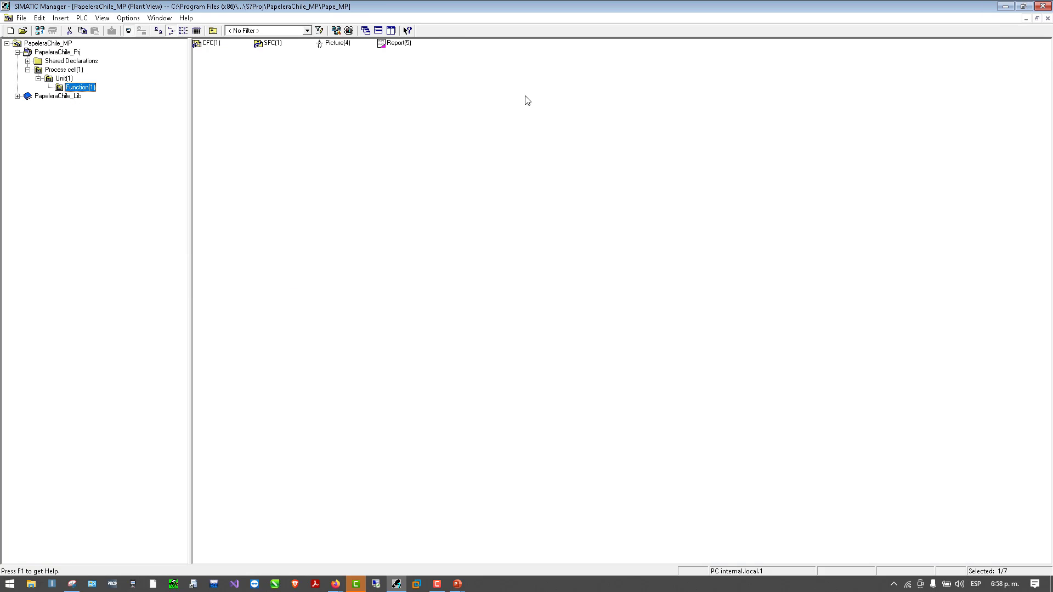
{"action": "left_click", "coordinate": [103, 21]}
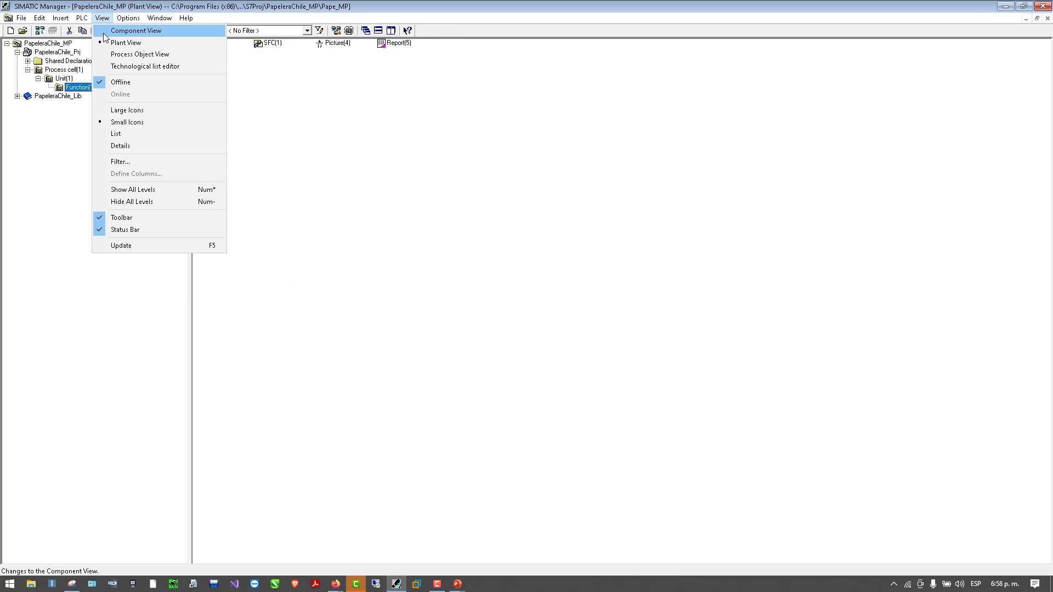
{"action": "left_click", "coordinate": [106, 31]}
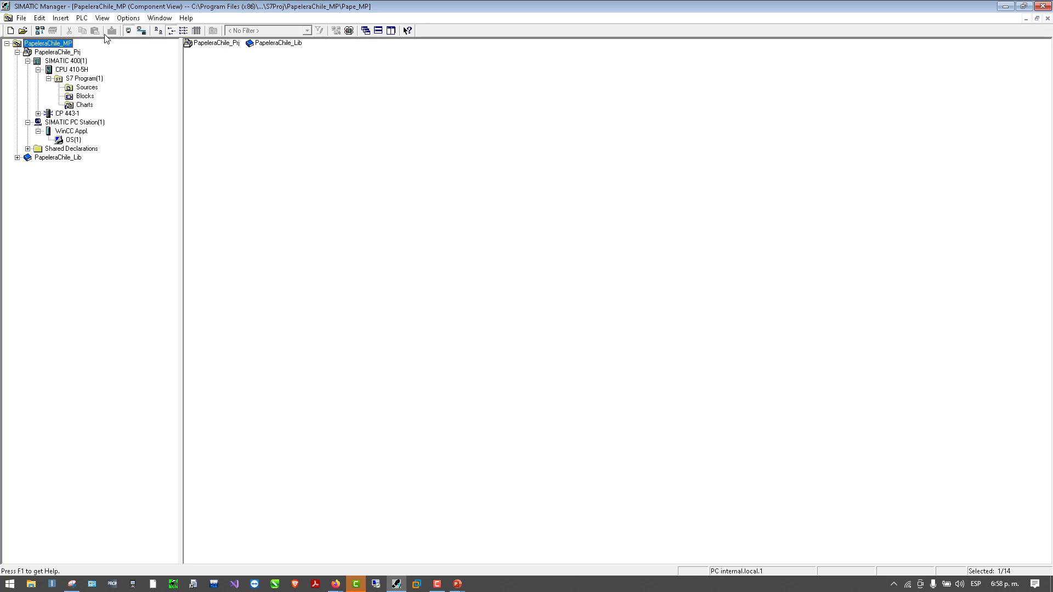